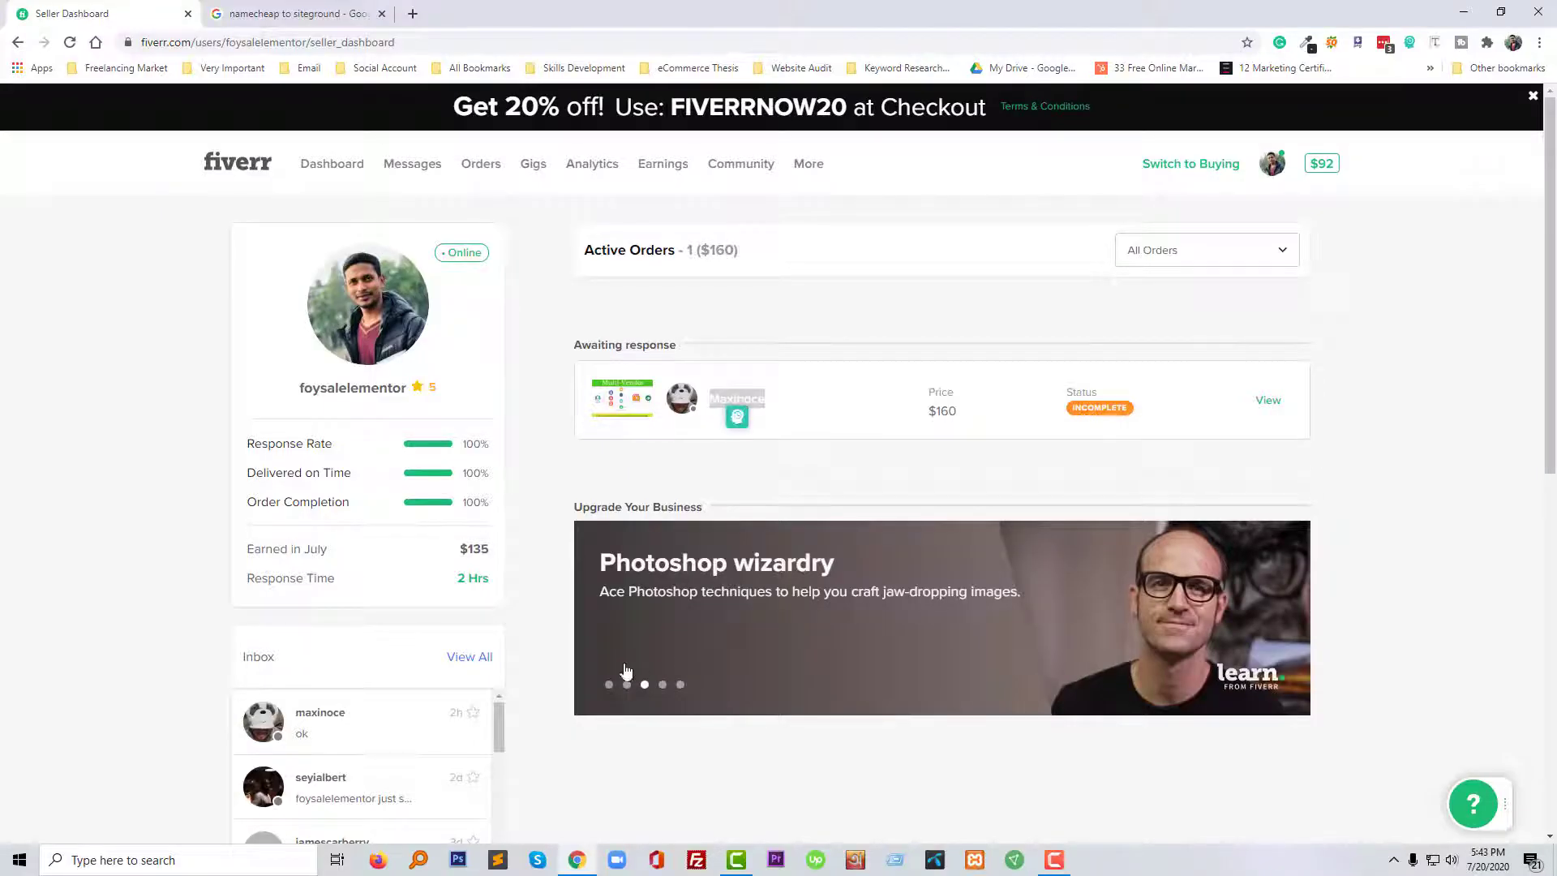
- Switch to the Everything file search, look up the client's username and open the matching item
left_click(418, 859)
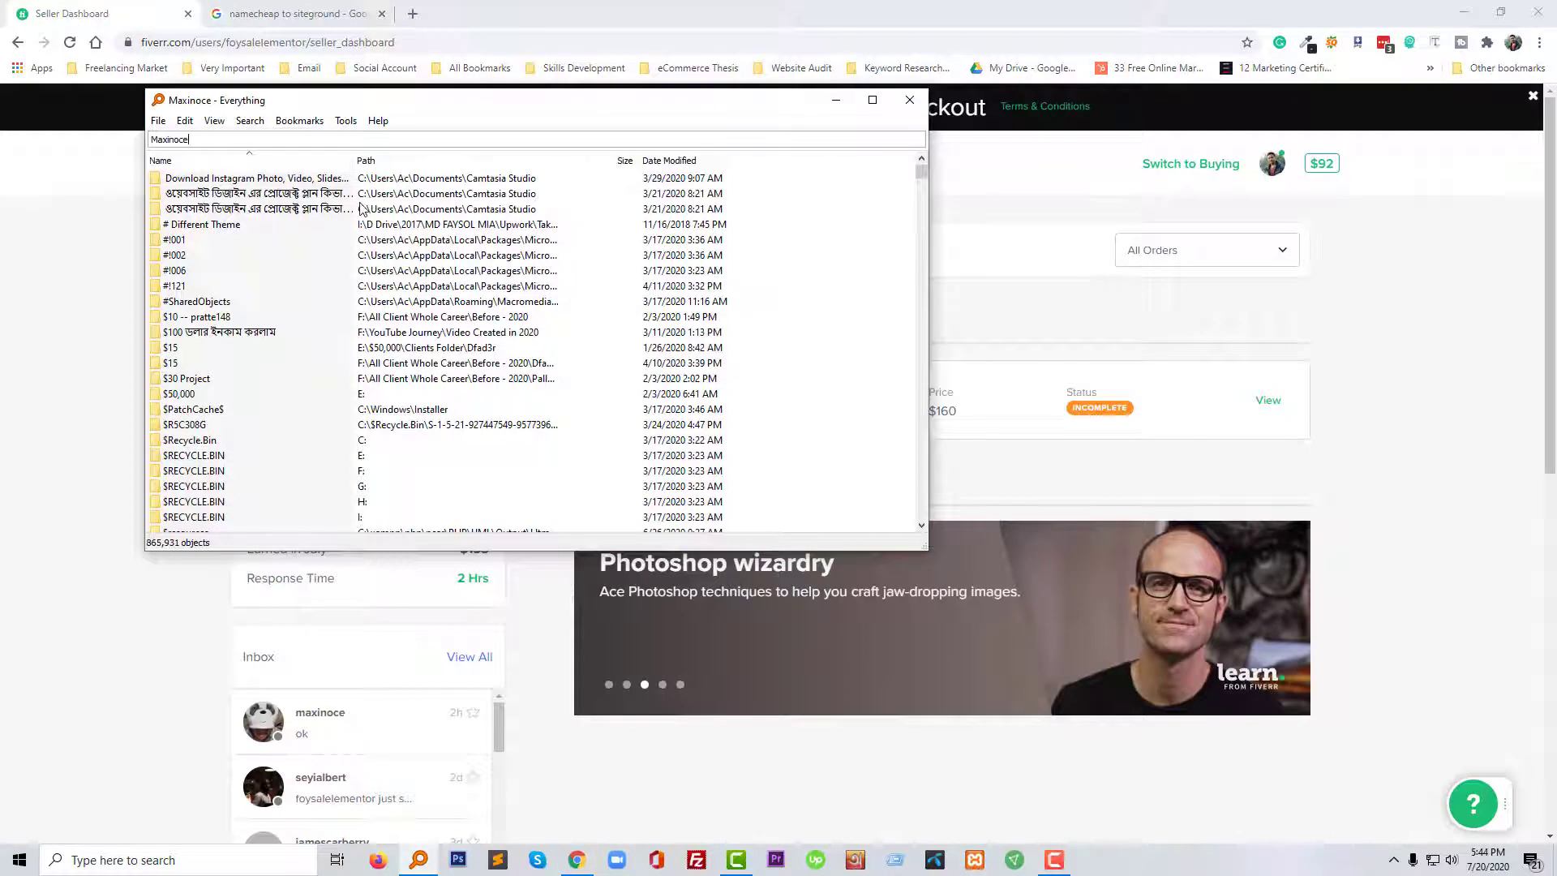
double_click(202, 226)
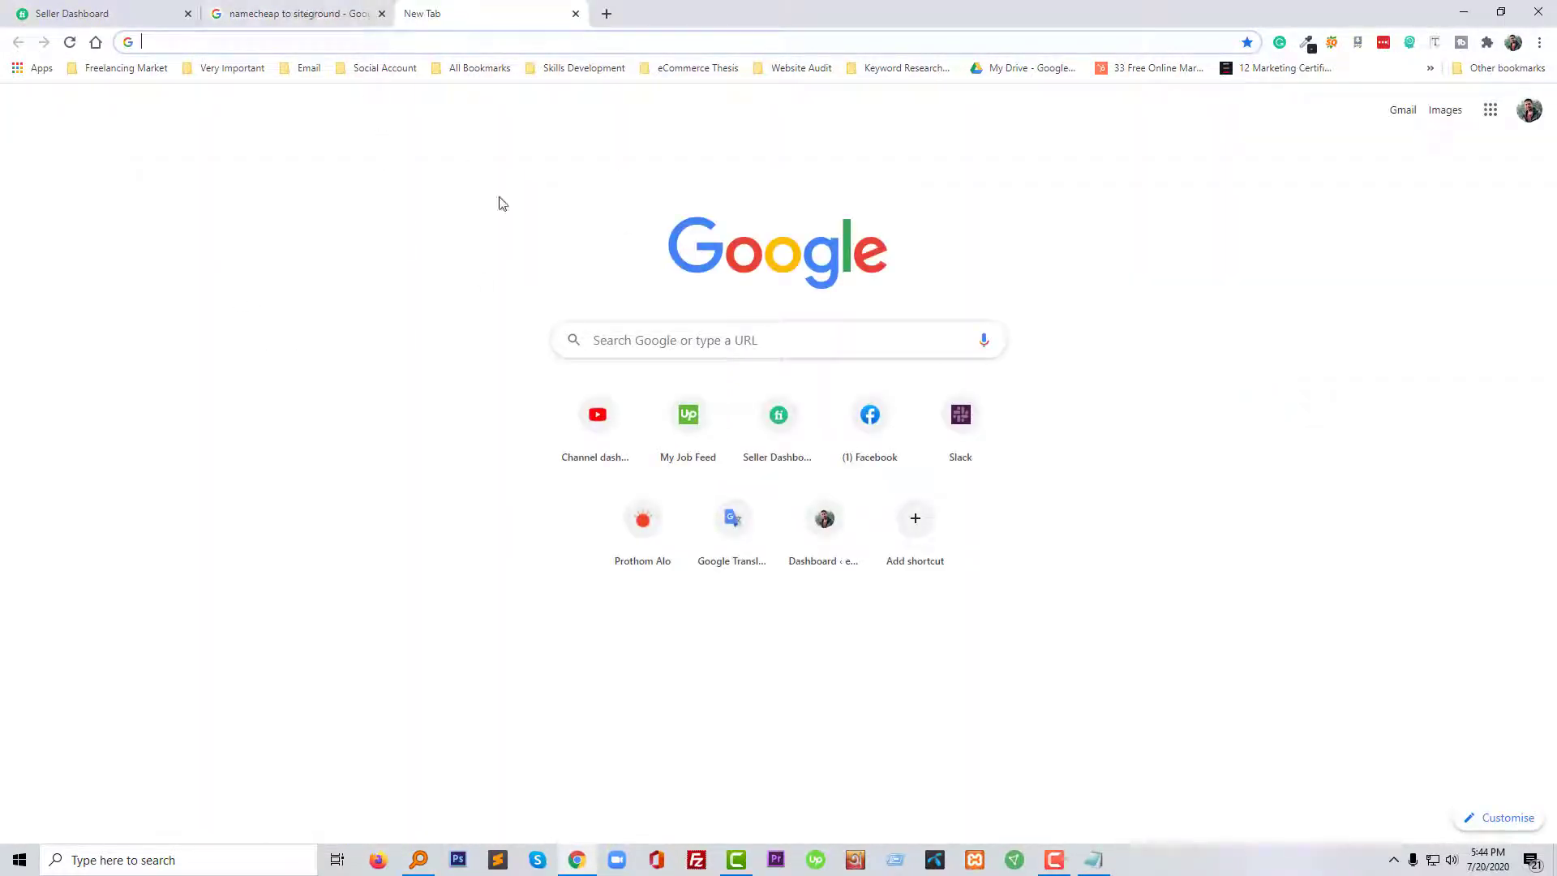
- Search Google for "namecheap" in a new browser tab and open the Namecheap website
left_click(440, 48)
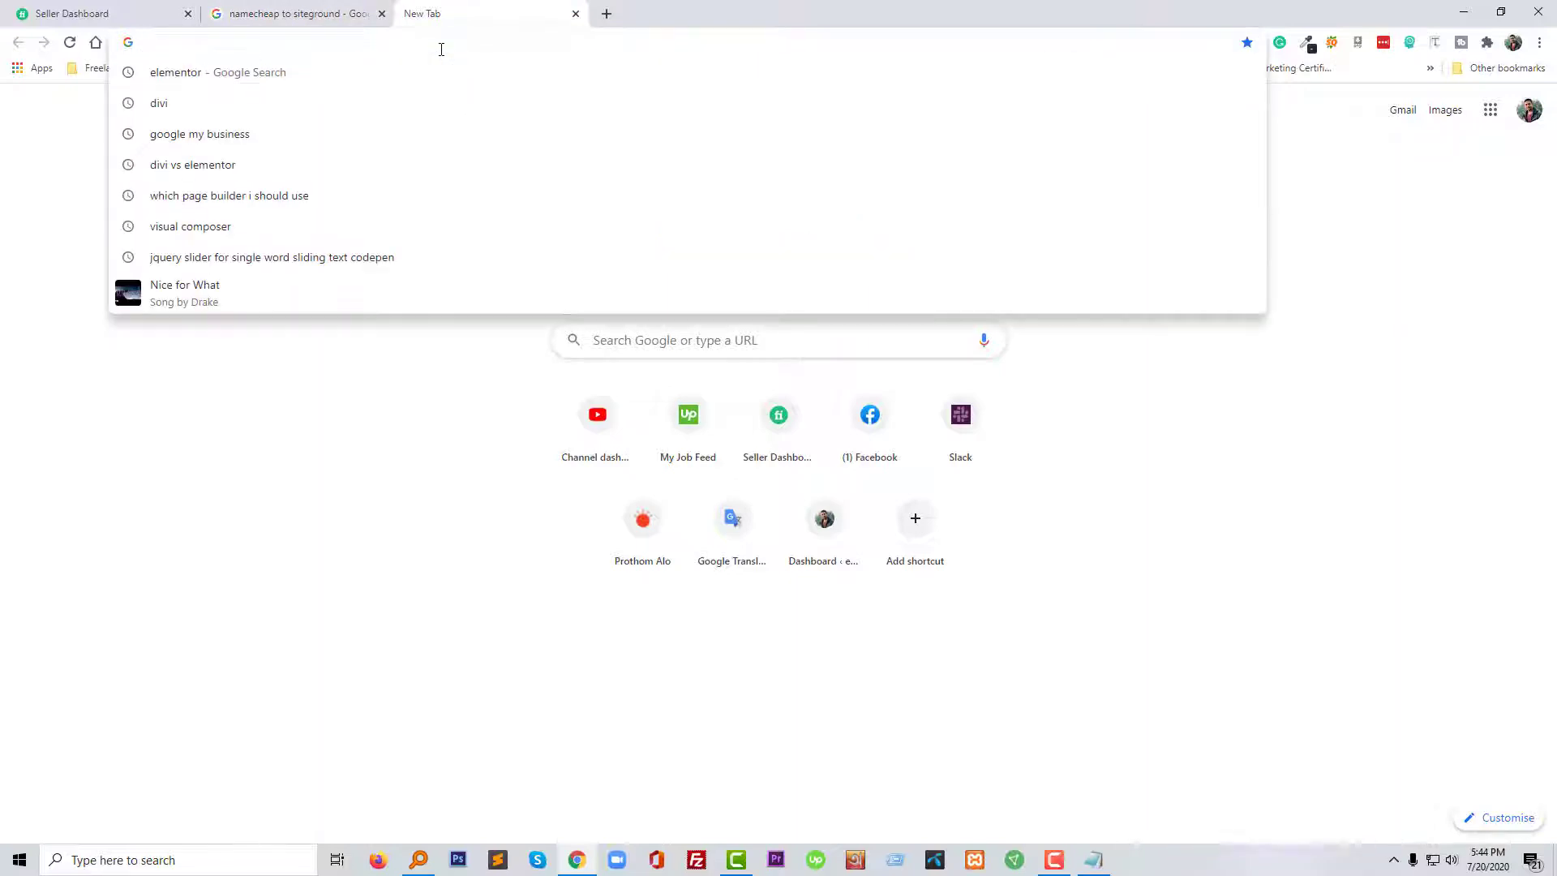
type("namecheap to siteground")
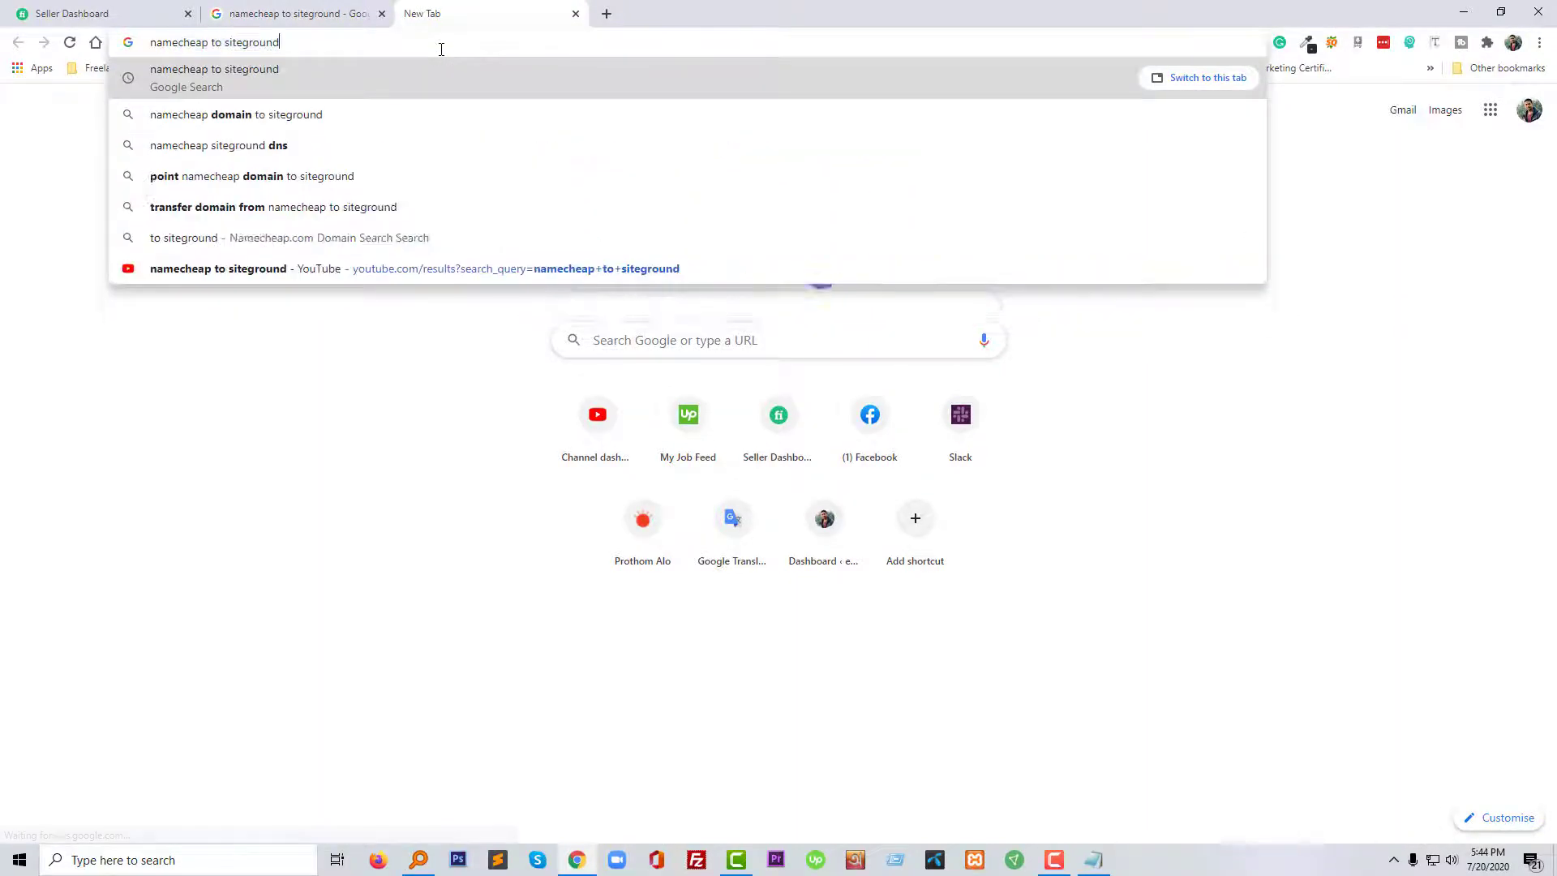
key("BackSpace")
key("BackSpace")
key("BackSpace")
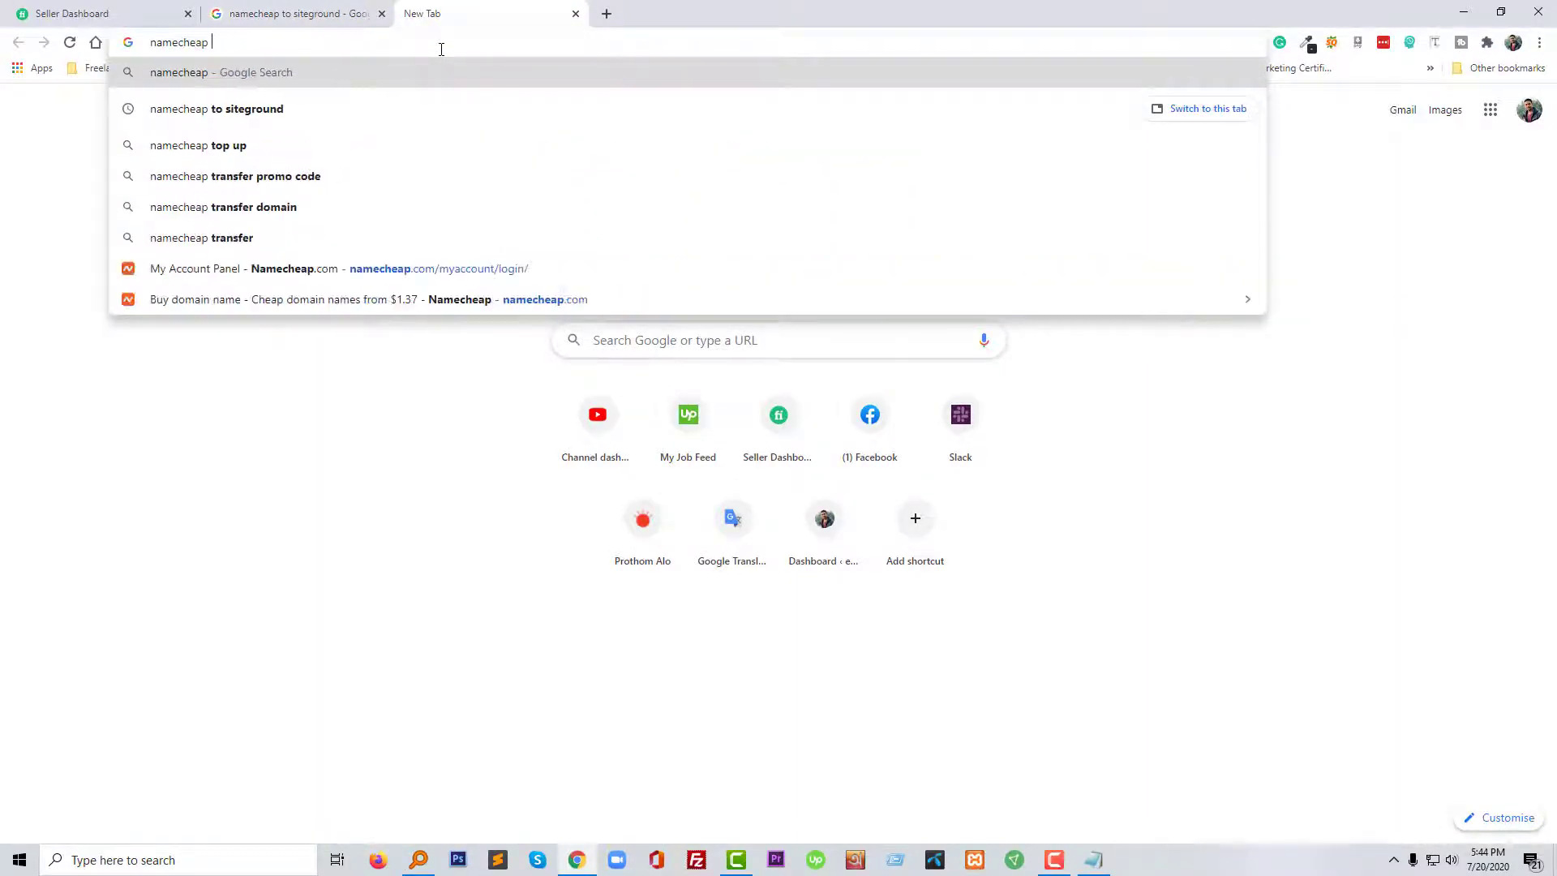
key("Return")
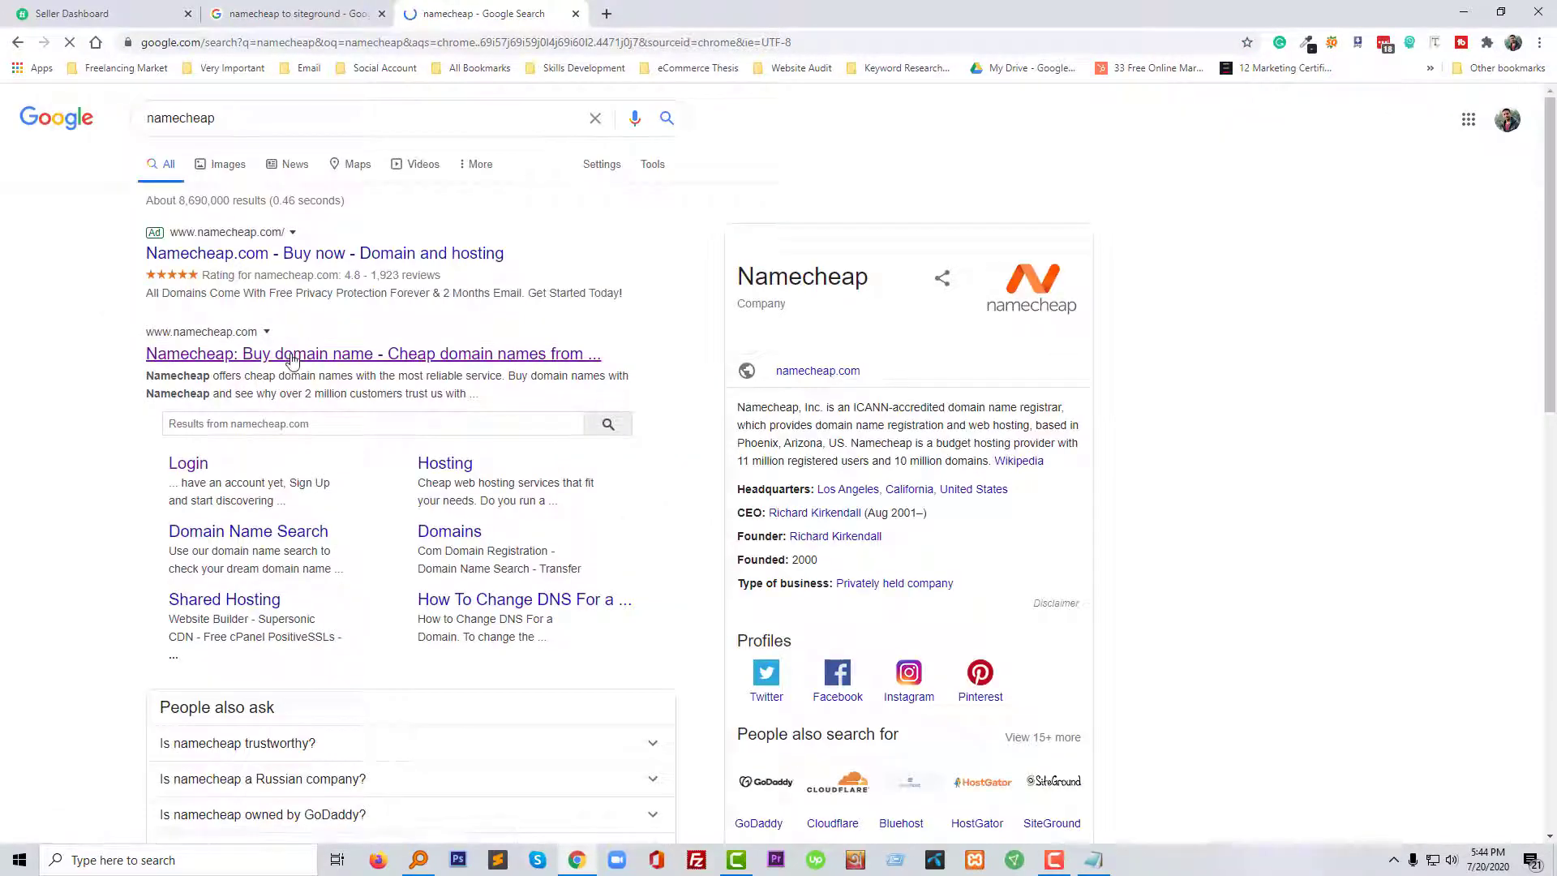
left_click(293, 356)
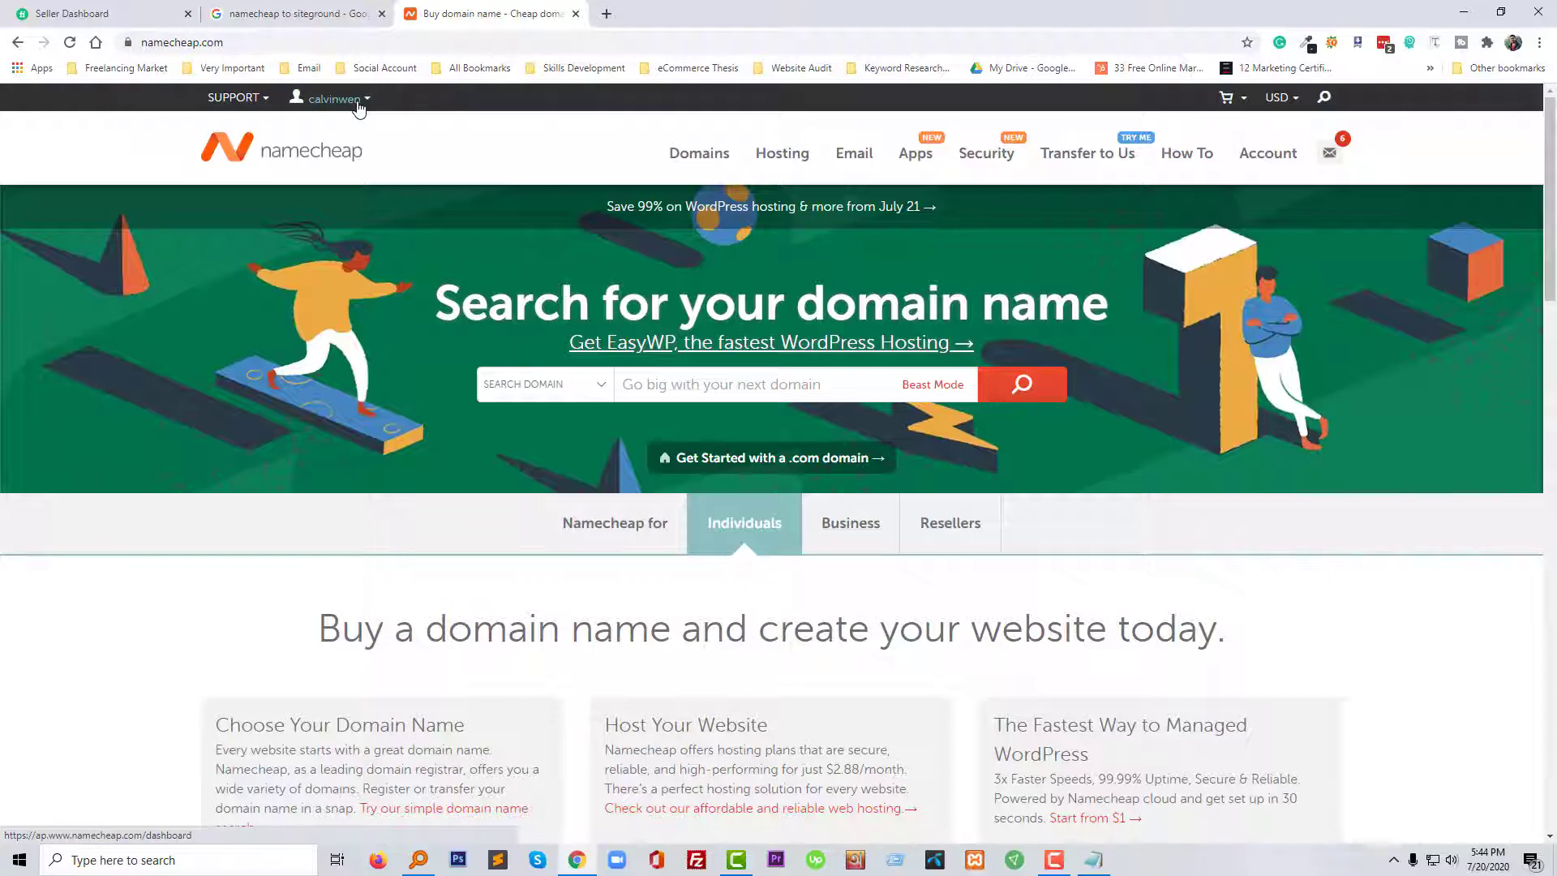
left_click(360, 108)
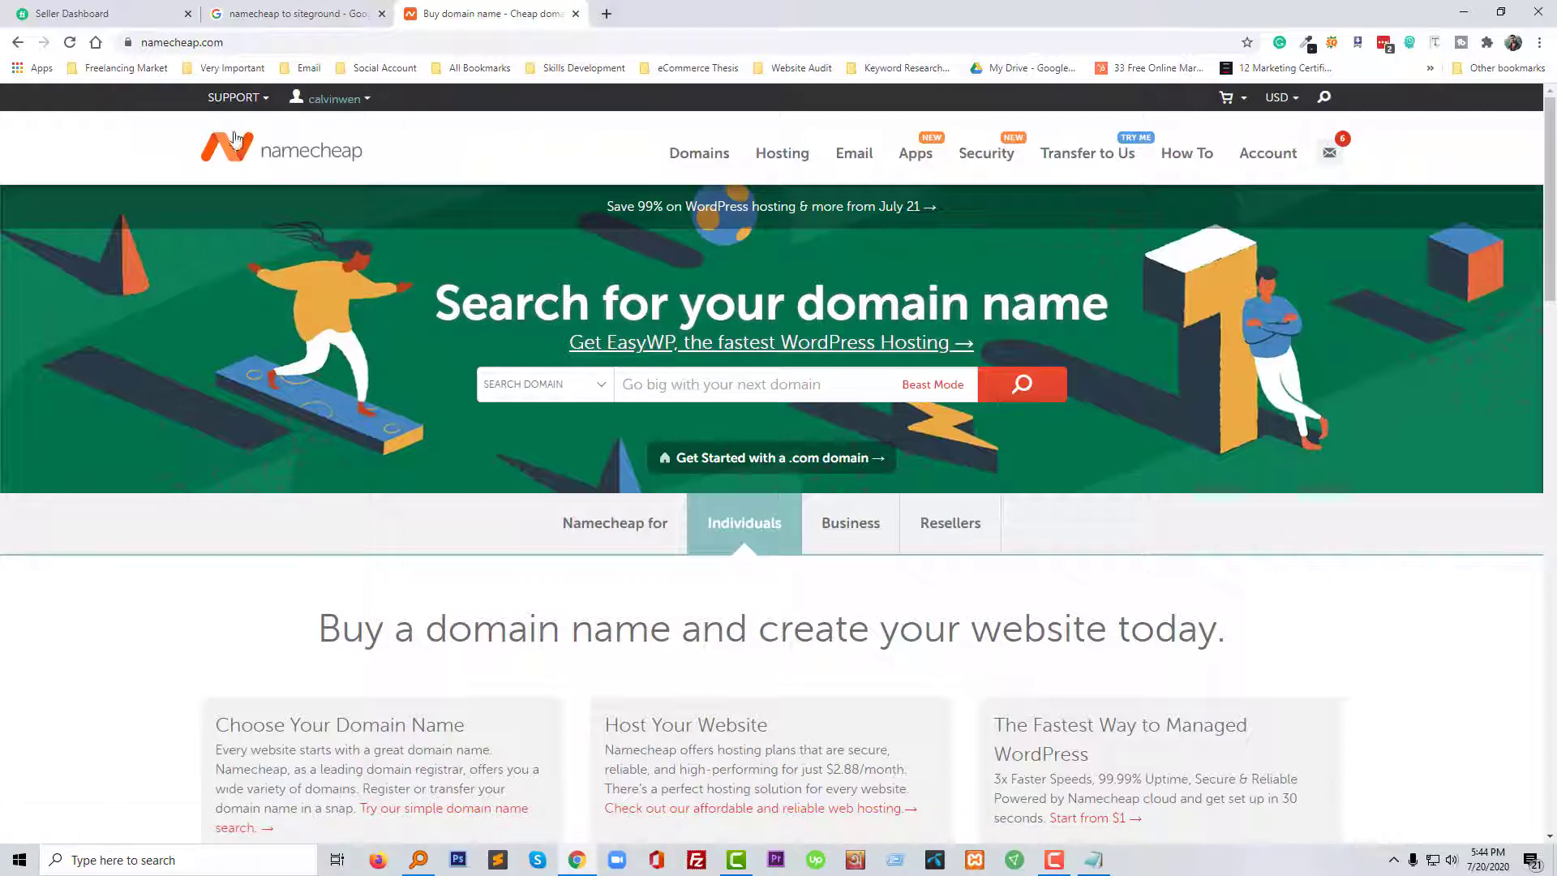
mouse_move(328, 99)
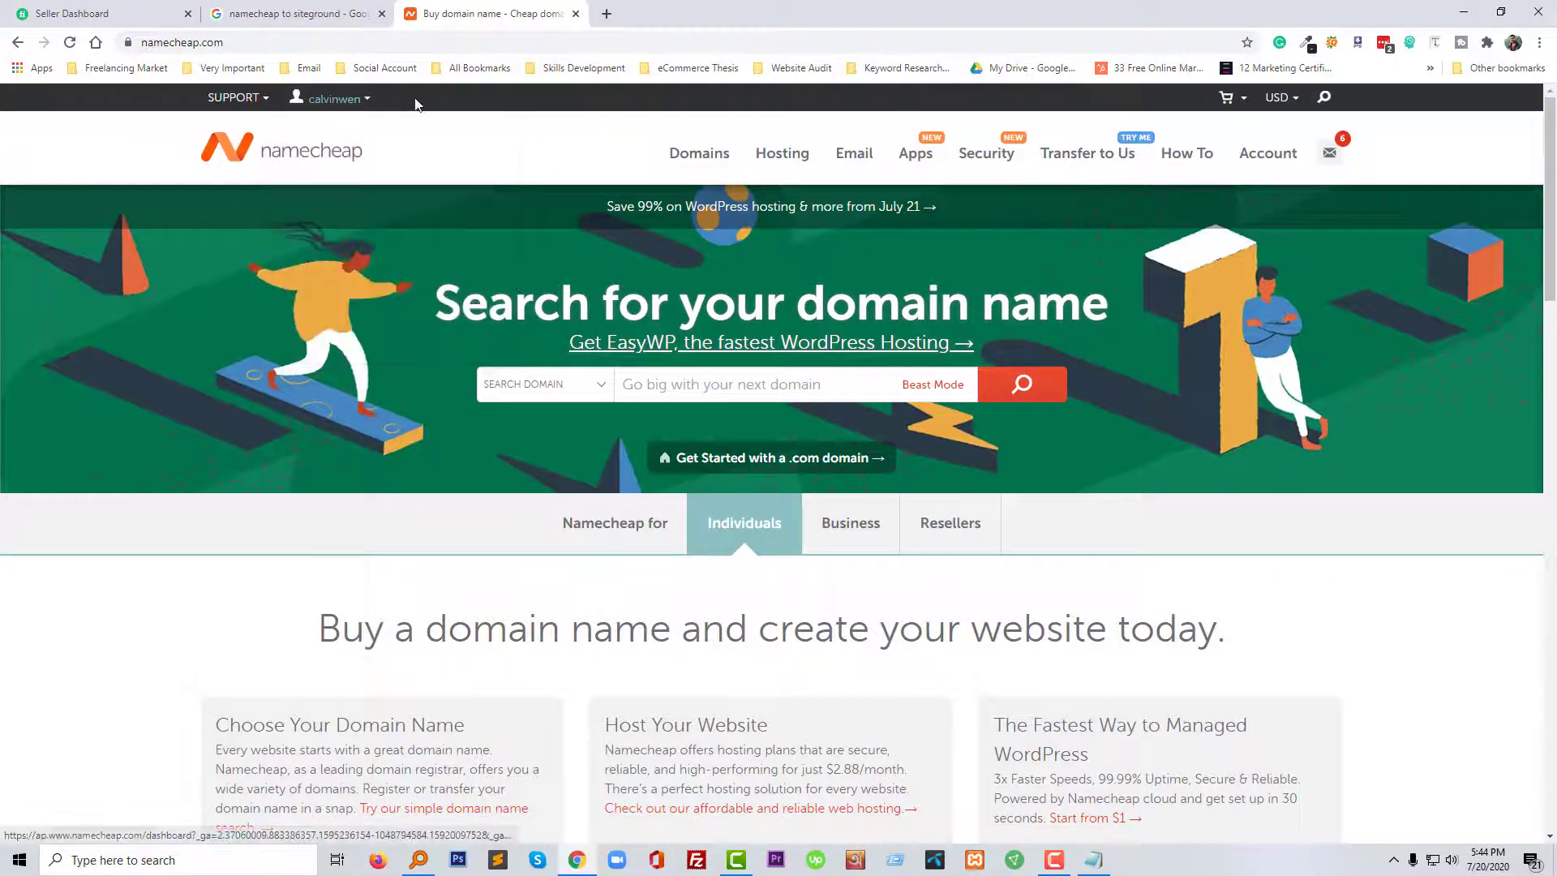
- Open siteground.com in another new browser tab
left_click(606, 14)
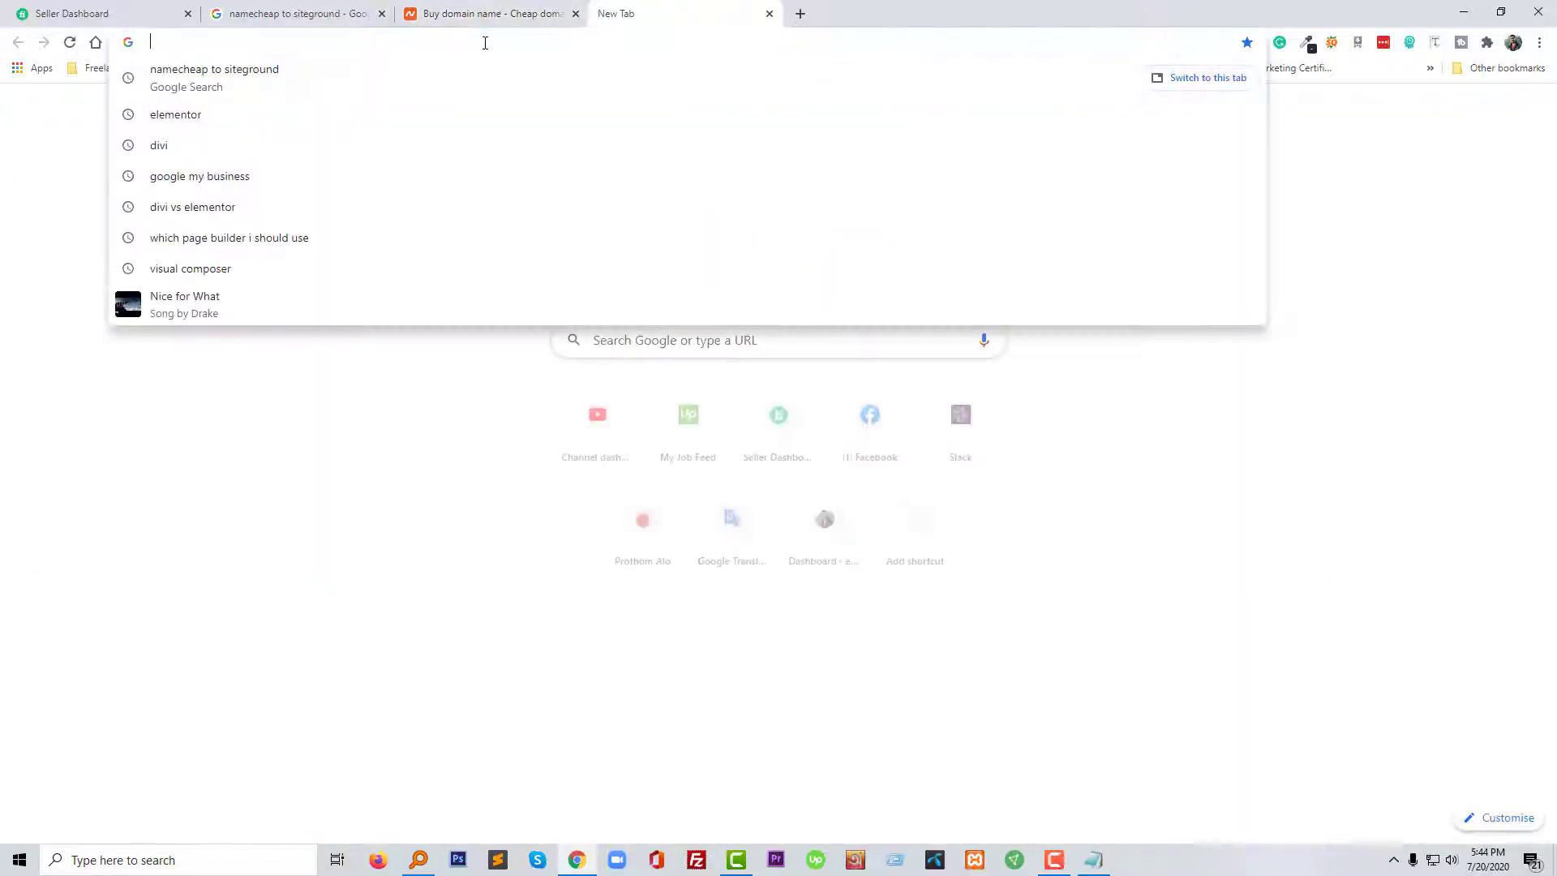
type("site")
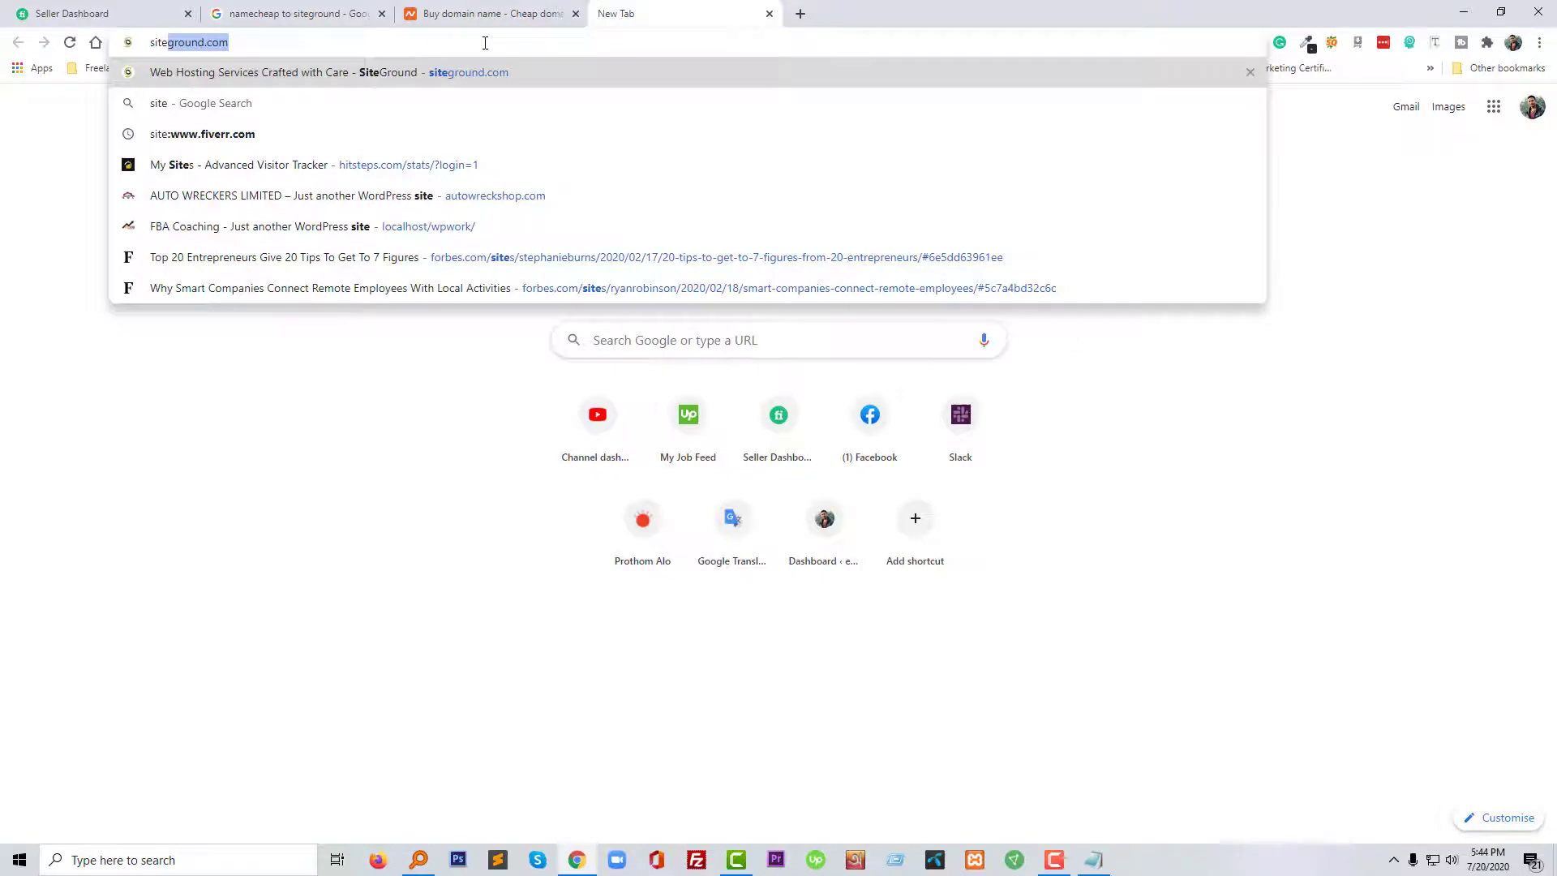
key("Right")
key("Return")
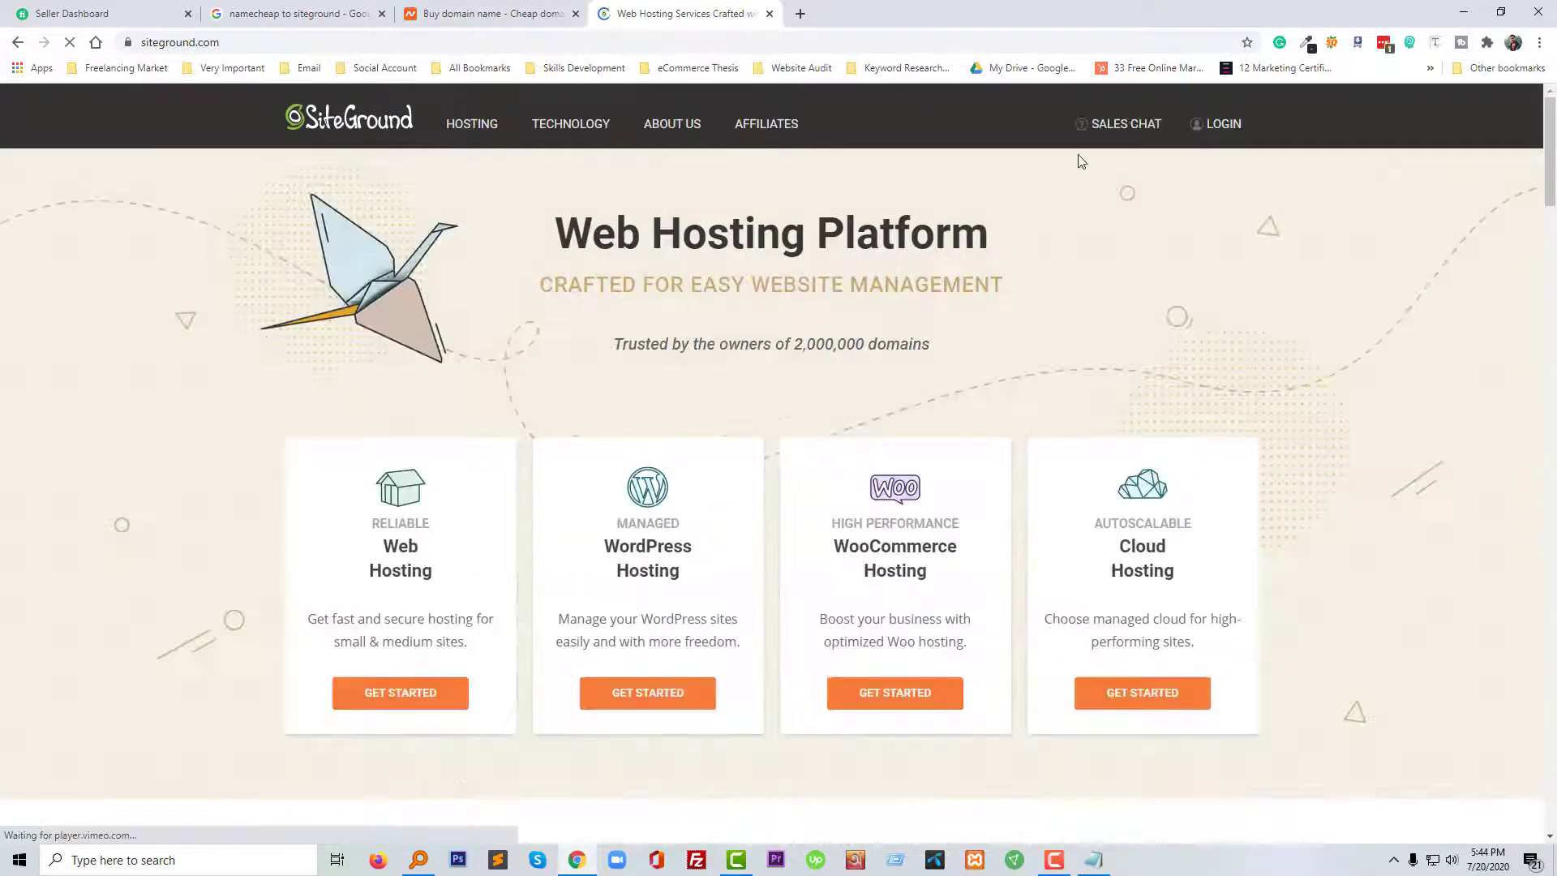
- Log in to the SiteGround account with the account password and decline updating the saved password
left_click(1232, 130)
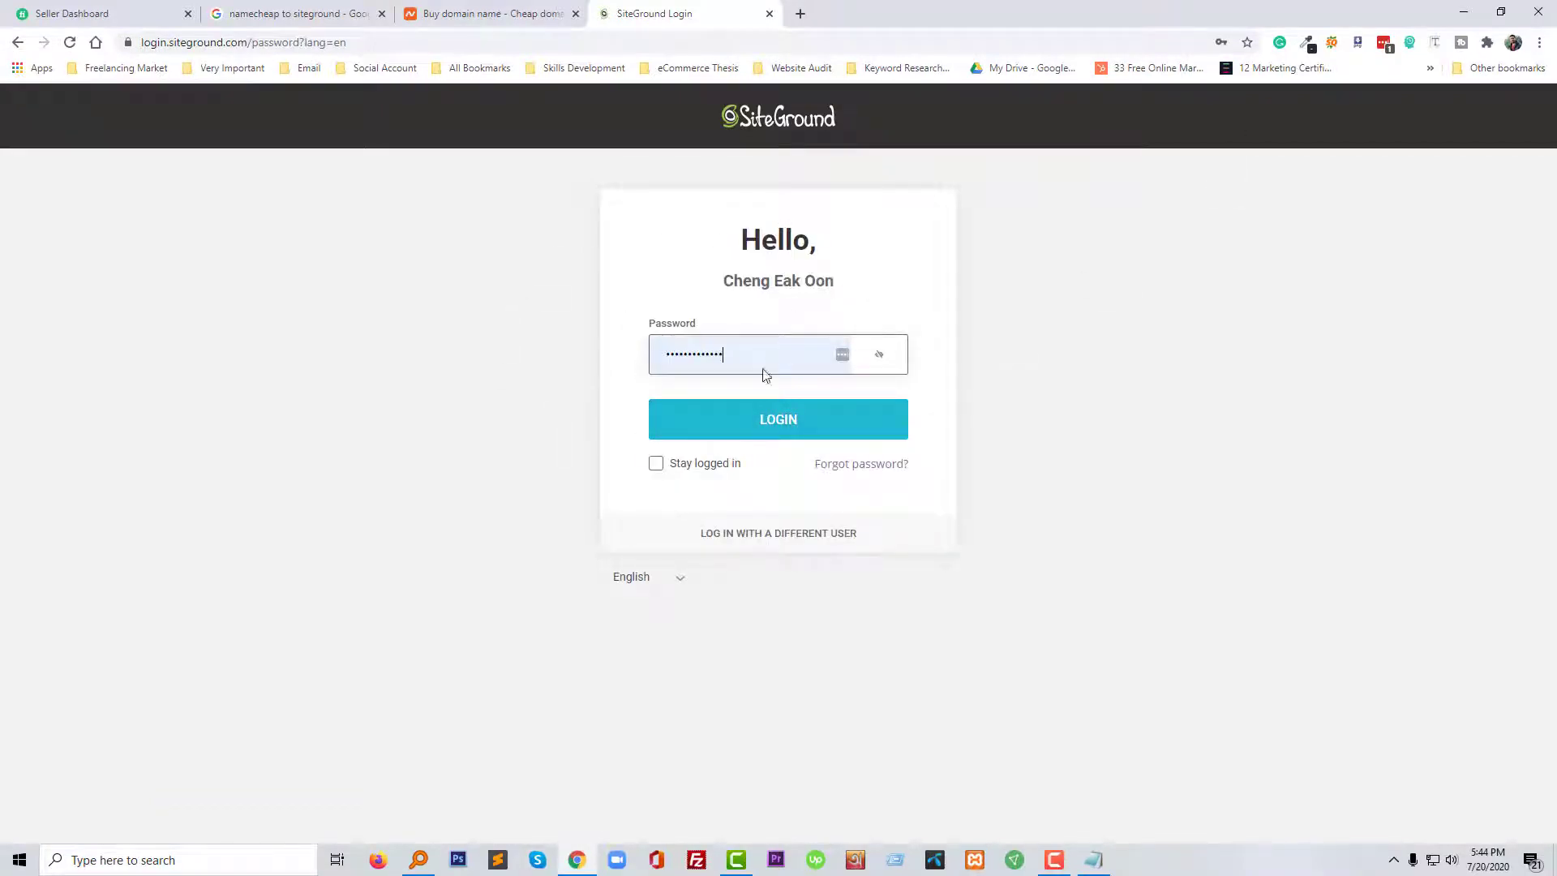
left_click(770, 423)
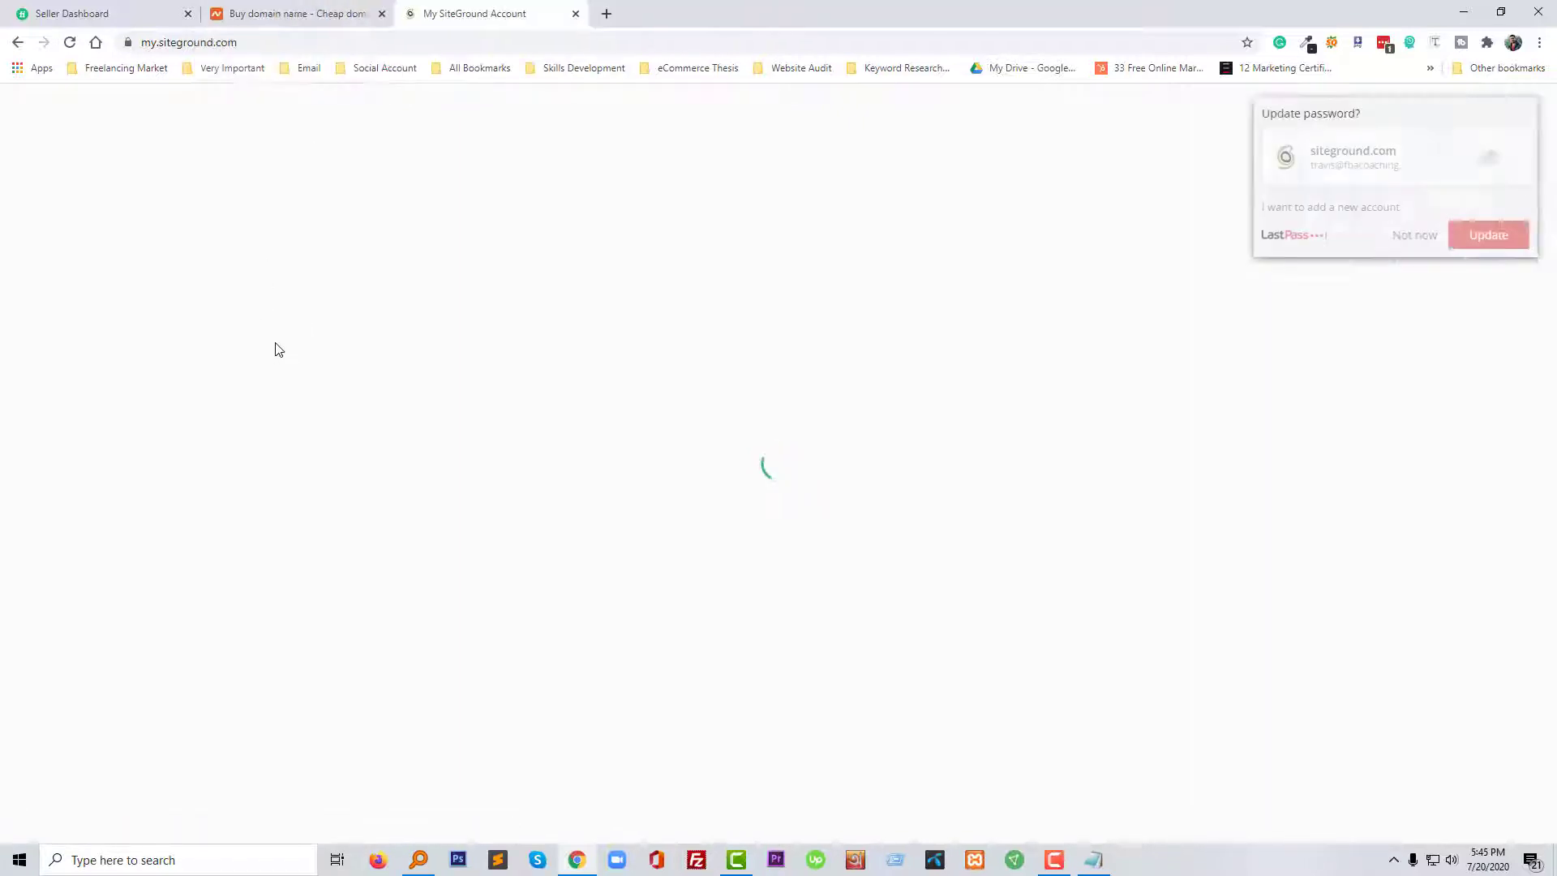
left_click(1417, 236)
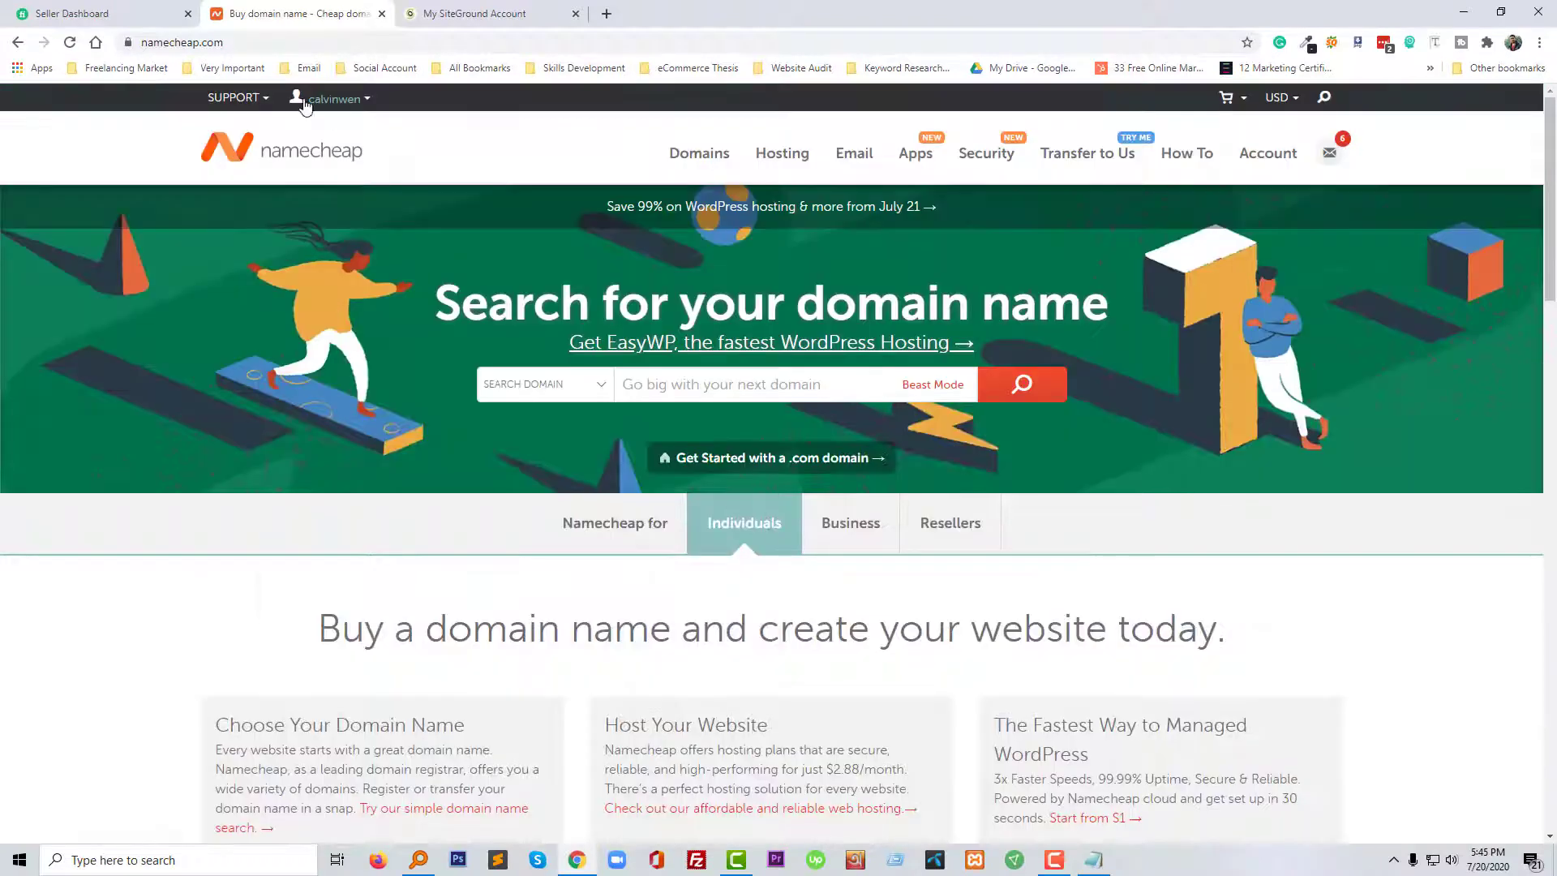
- From the Namecheap account dashboard, copy the domain name asric.online and open its site in a new tab
mouse_move(304, 106)
left_click(326, 265)
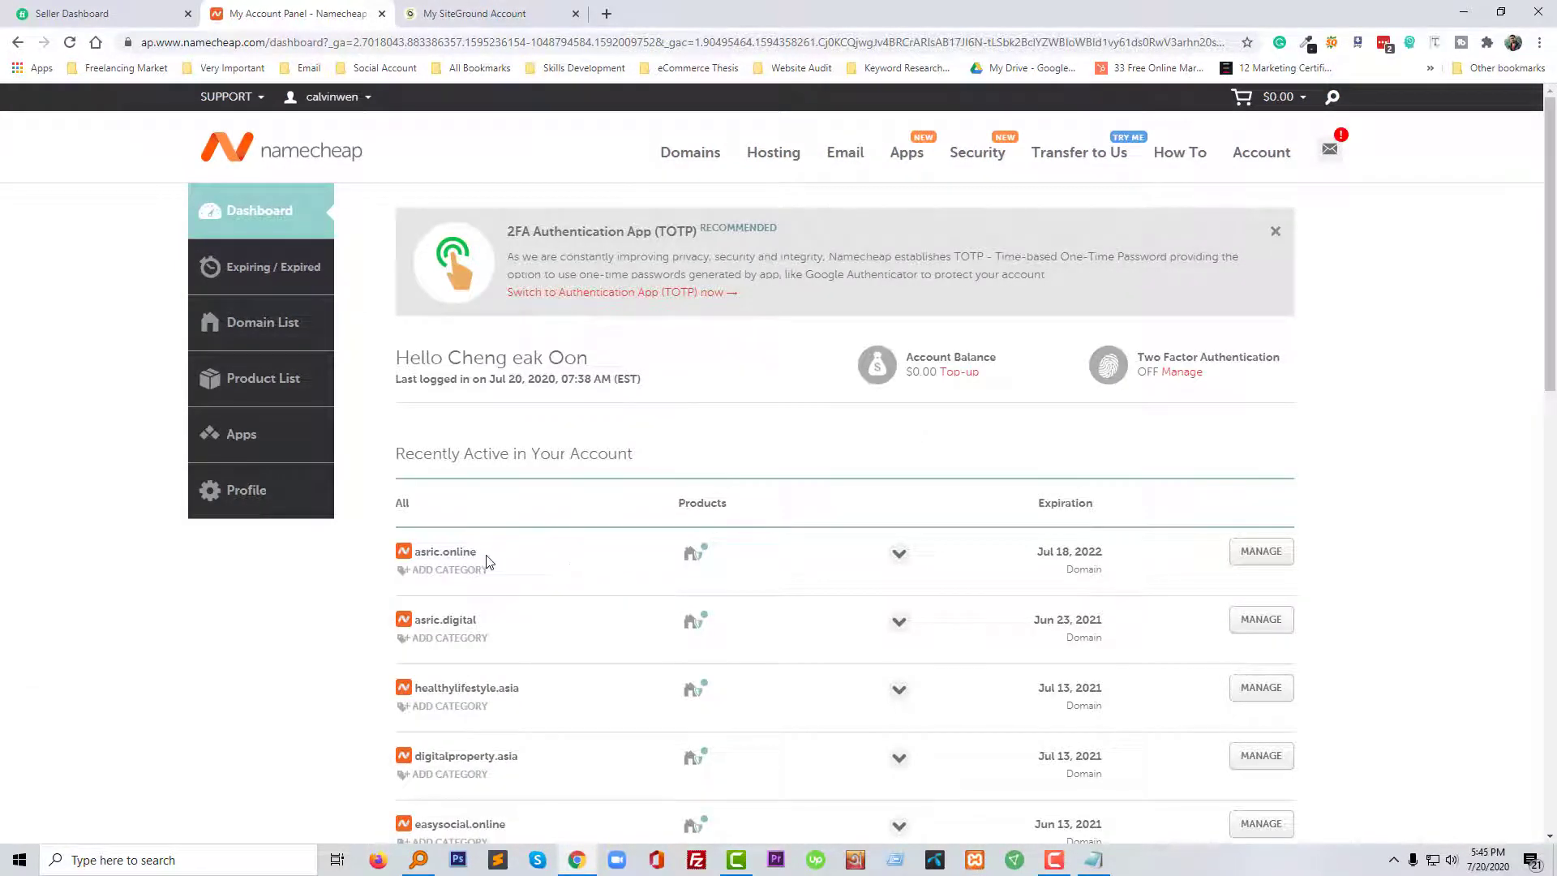
double_click(444, 553)
key("ctrl+c")
right_click(439, 561)
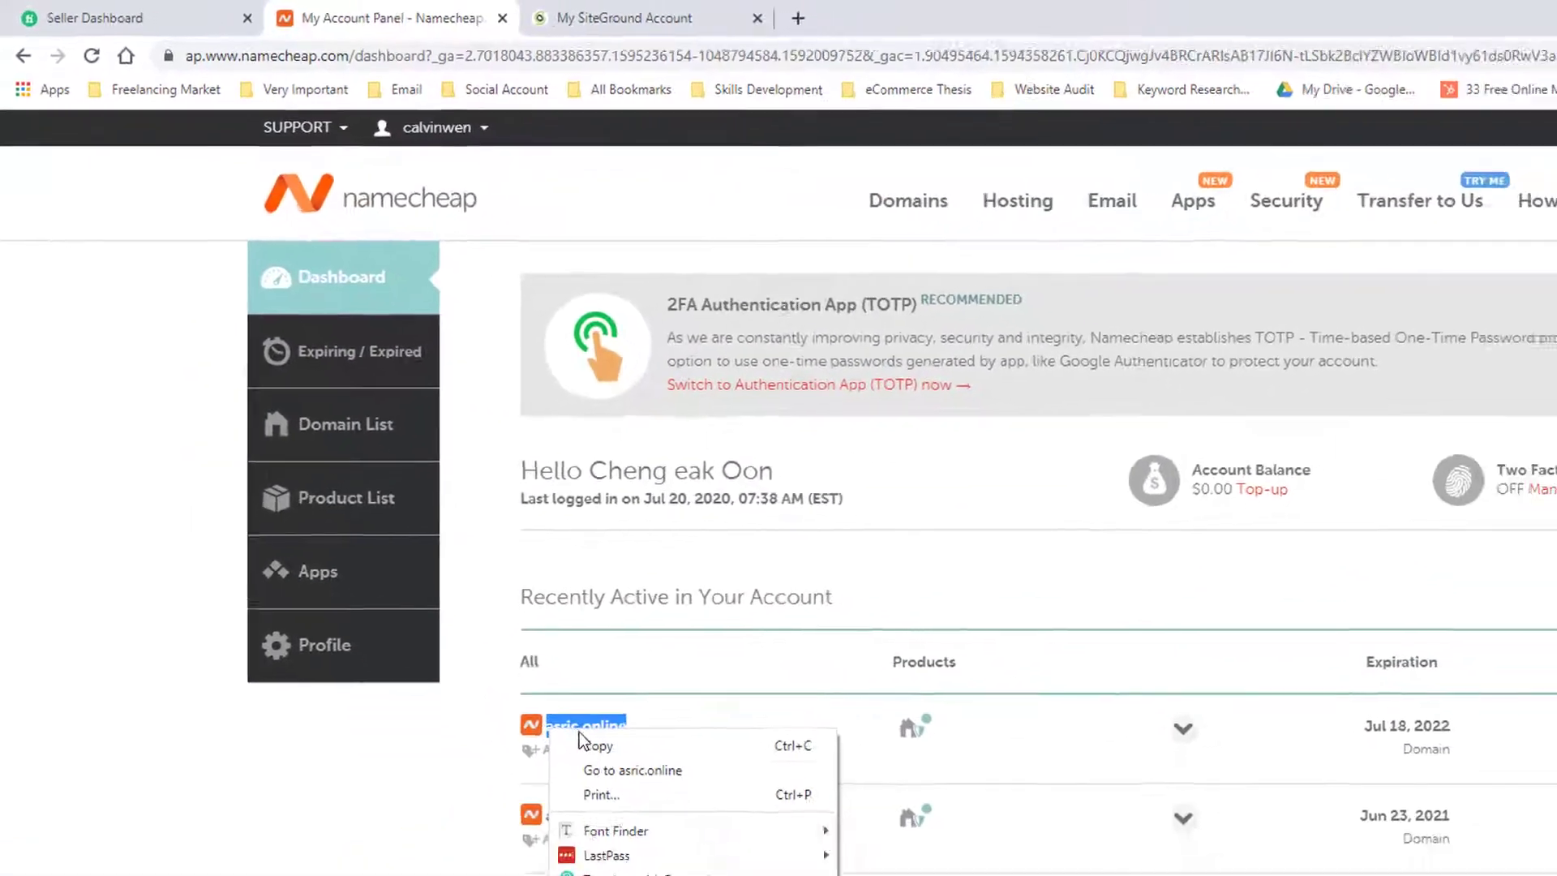
left_click(624, 769)
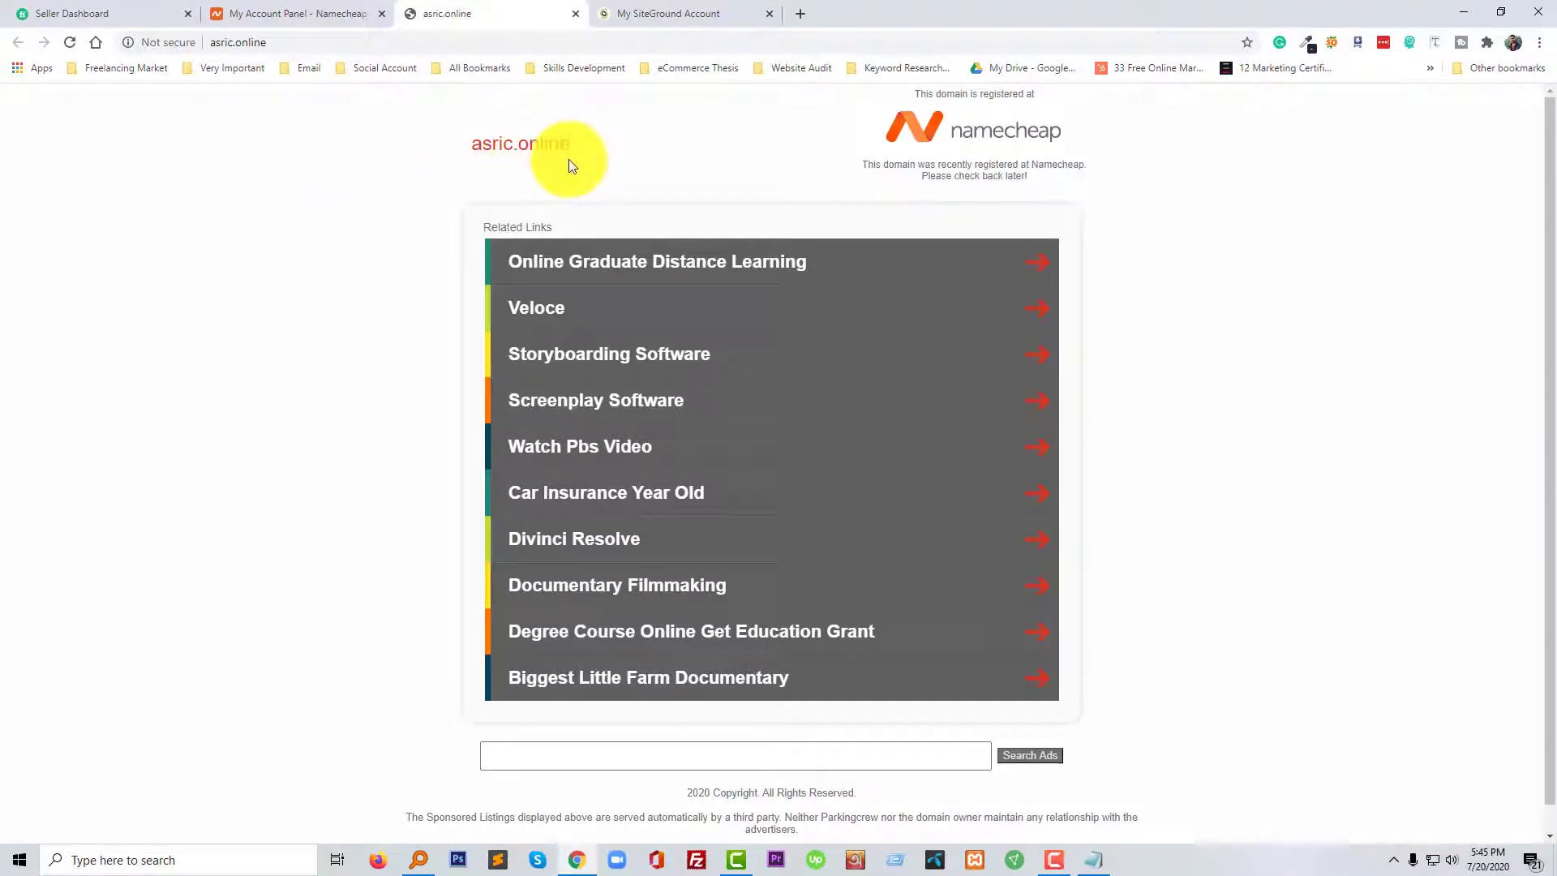
- Start setting up a new site in the SiteGround account, using the Existing Domain option
left_click(677, 8)
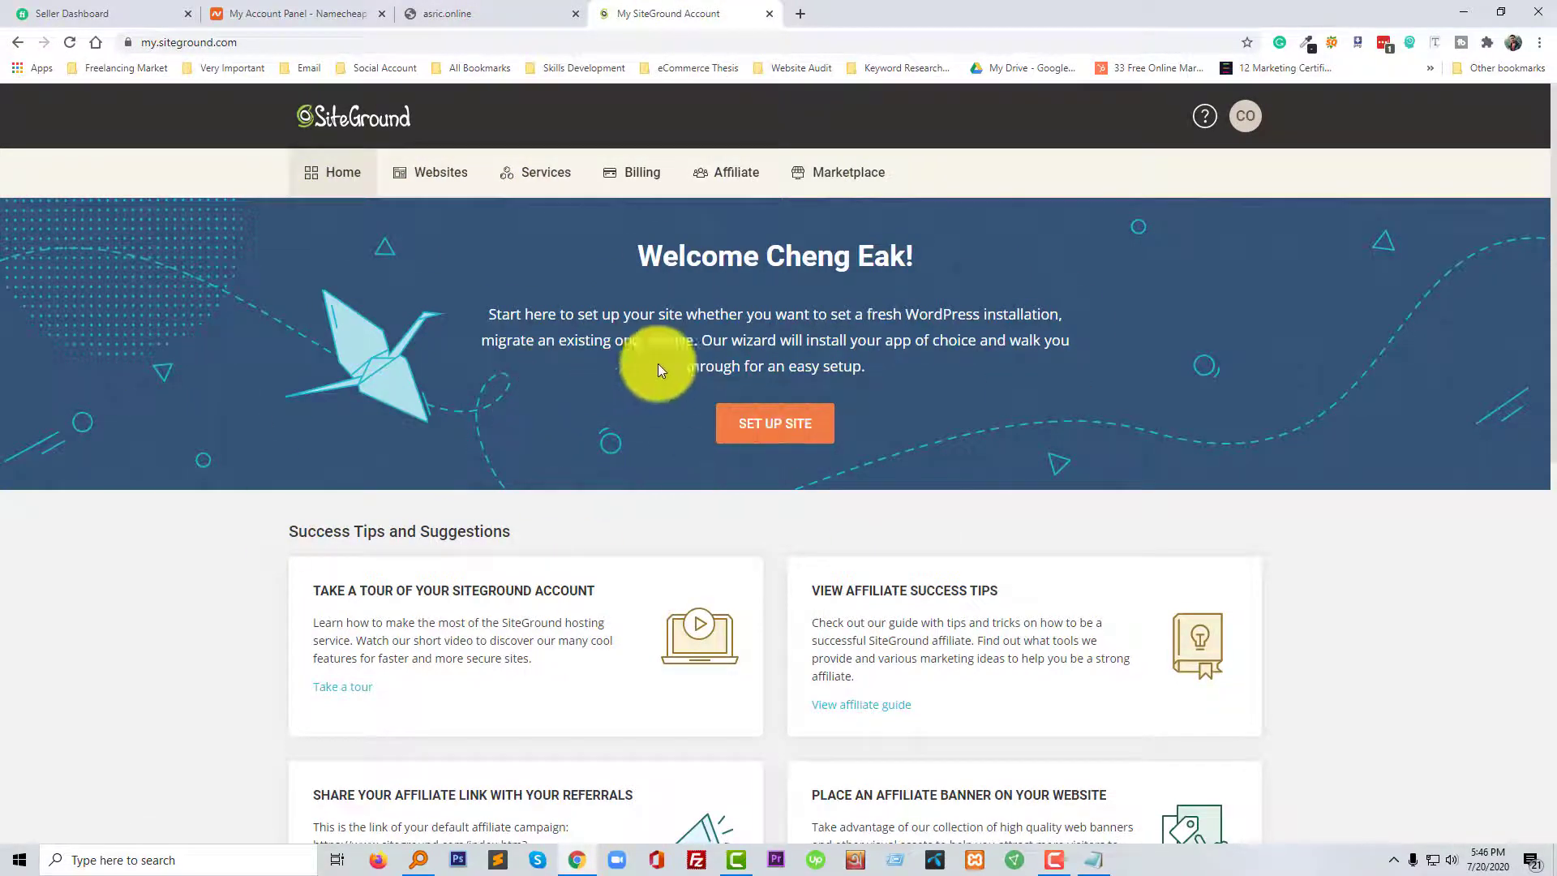
left_click(779, 432)
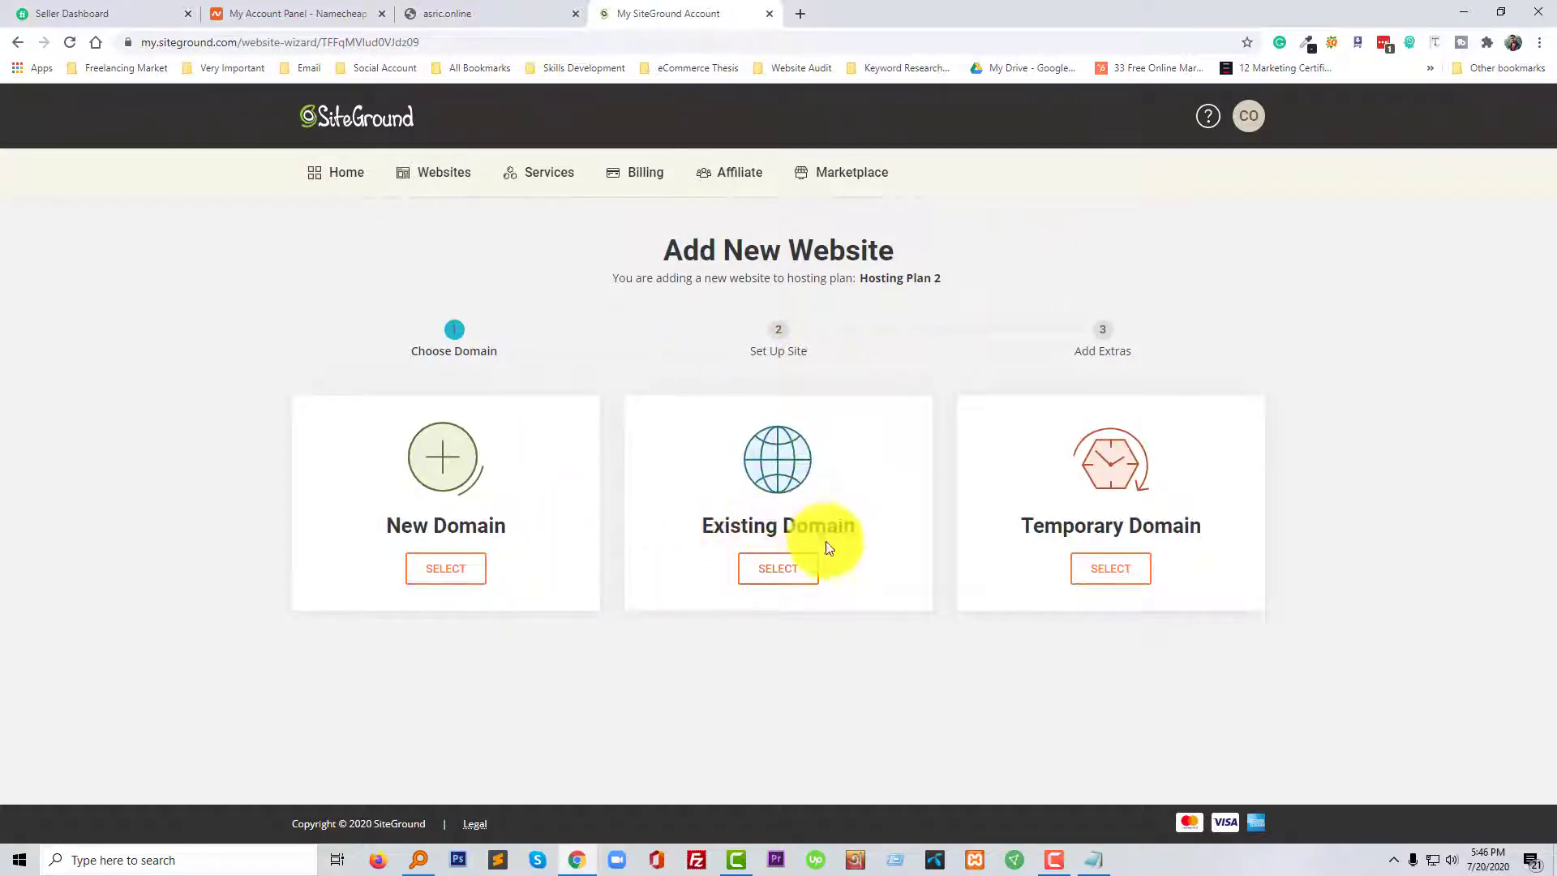
left_click(777, 571)
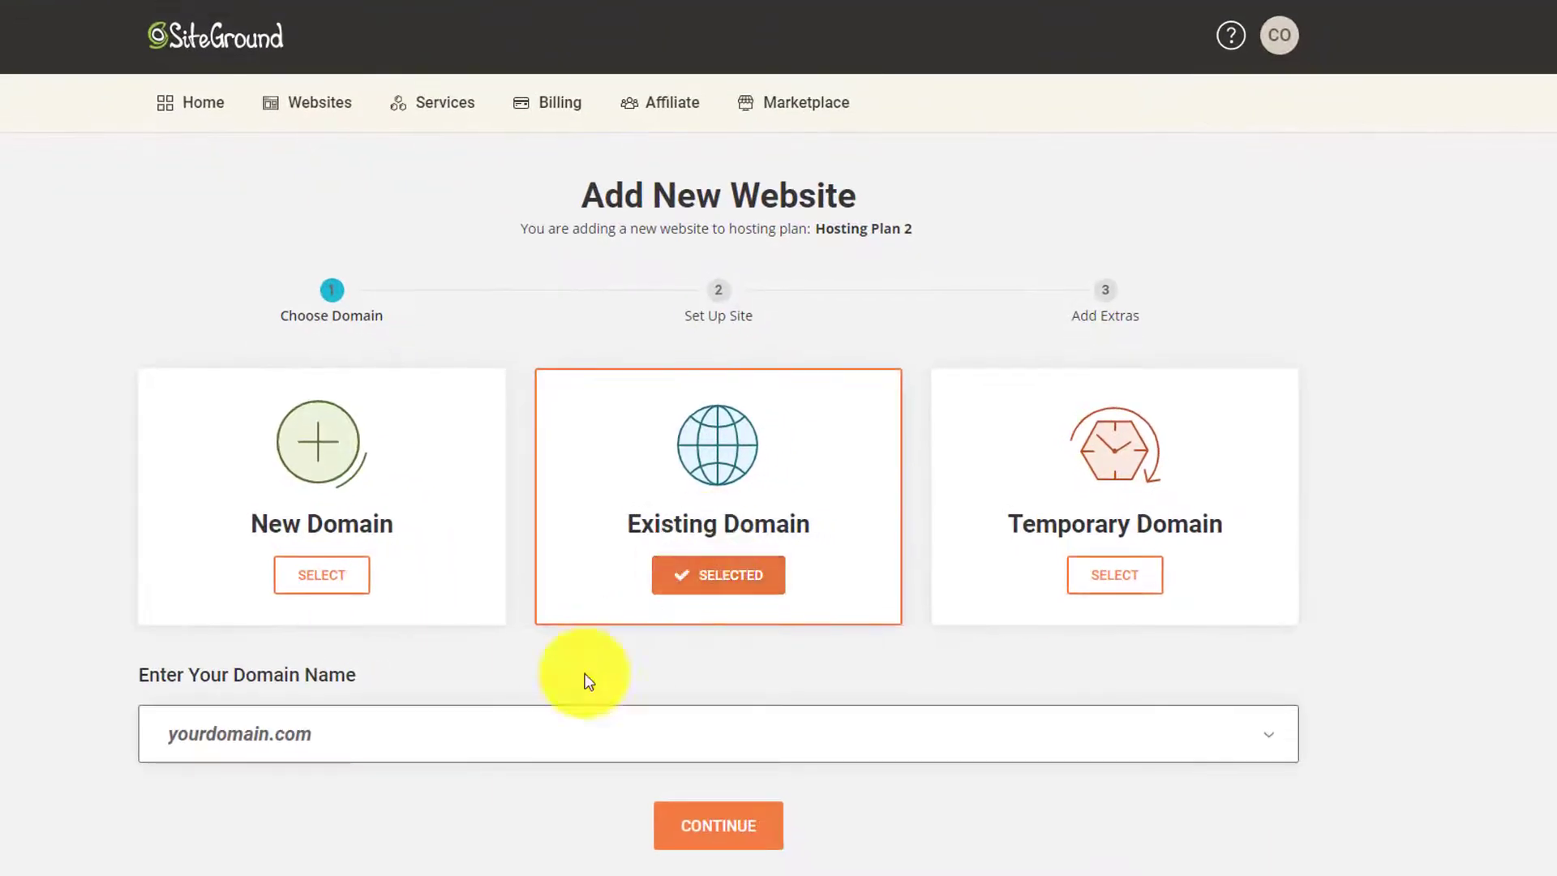
- Enter asric.online without the www prefix as the website's domain name and submit it
key("ctrl+v")
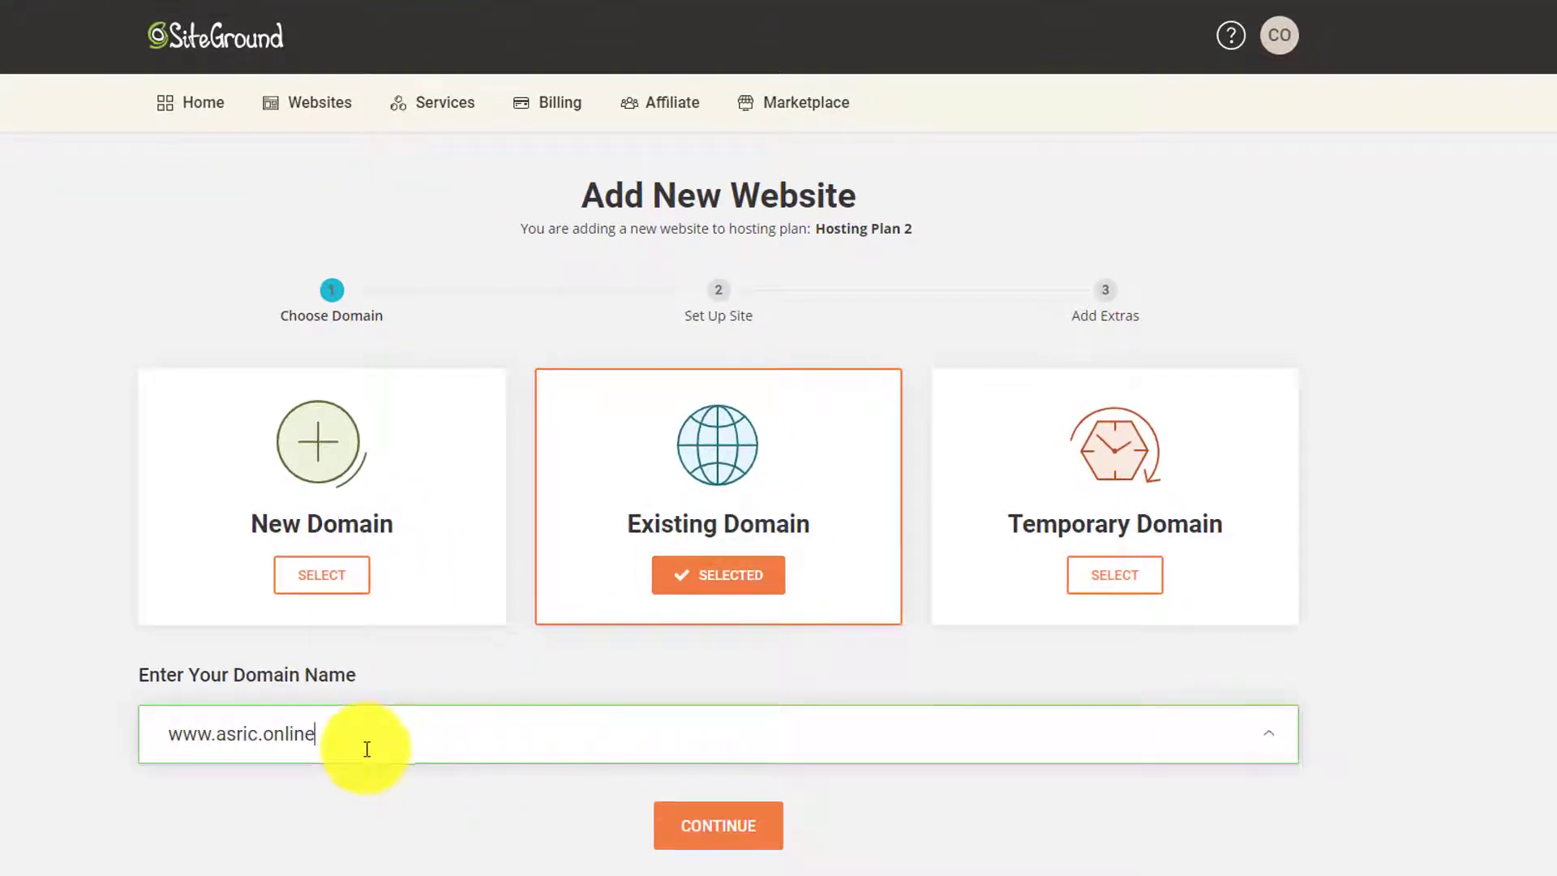
left_click(219, 738)
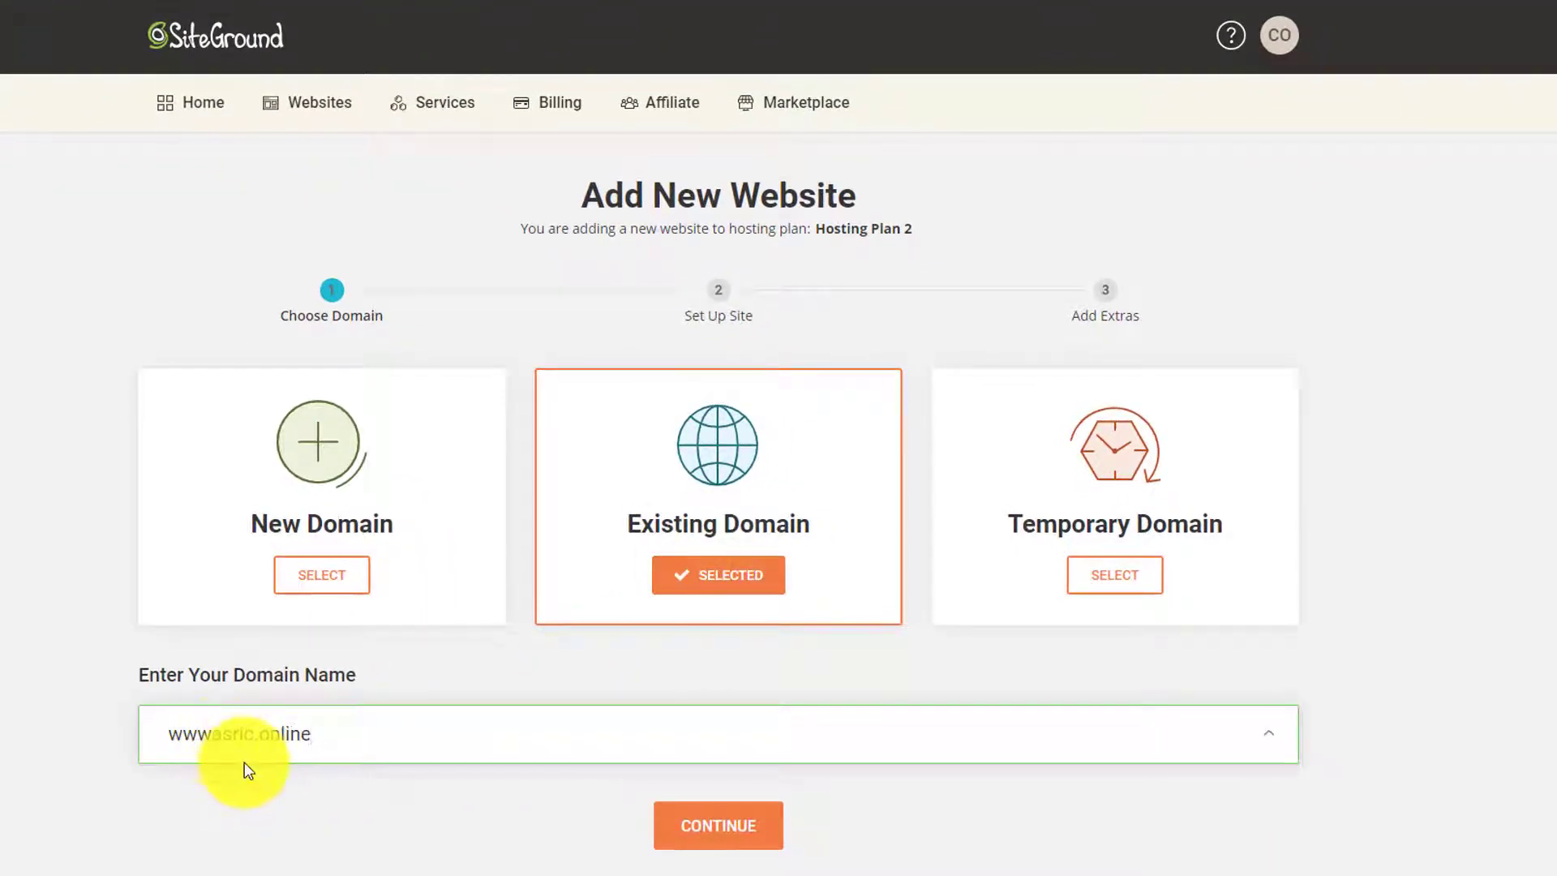
key("BackSpace")
key("BackSpace")
key("BackSpace")
key("BackSpace")
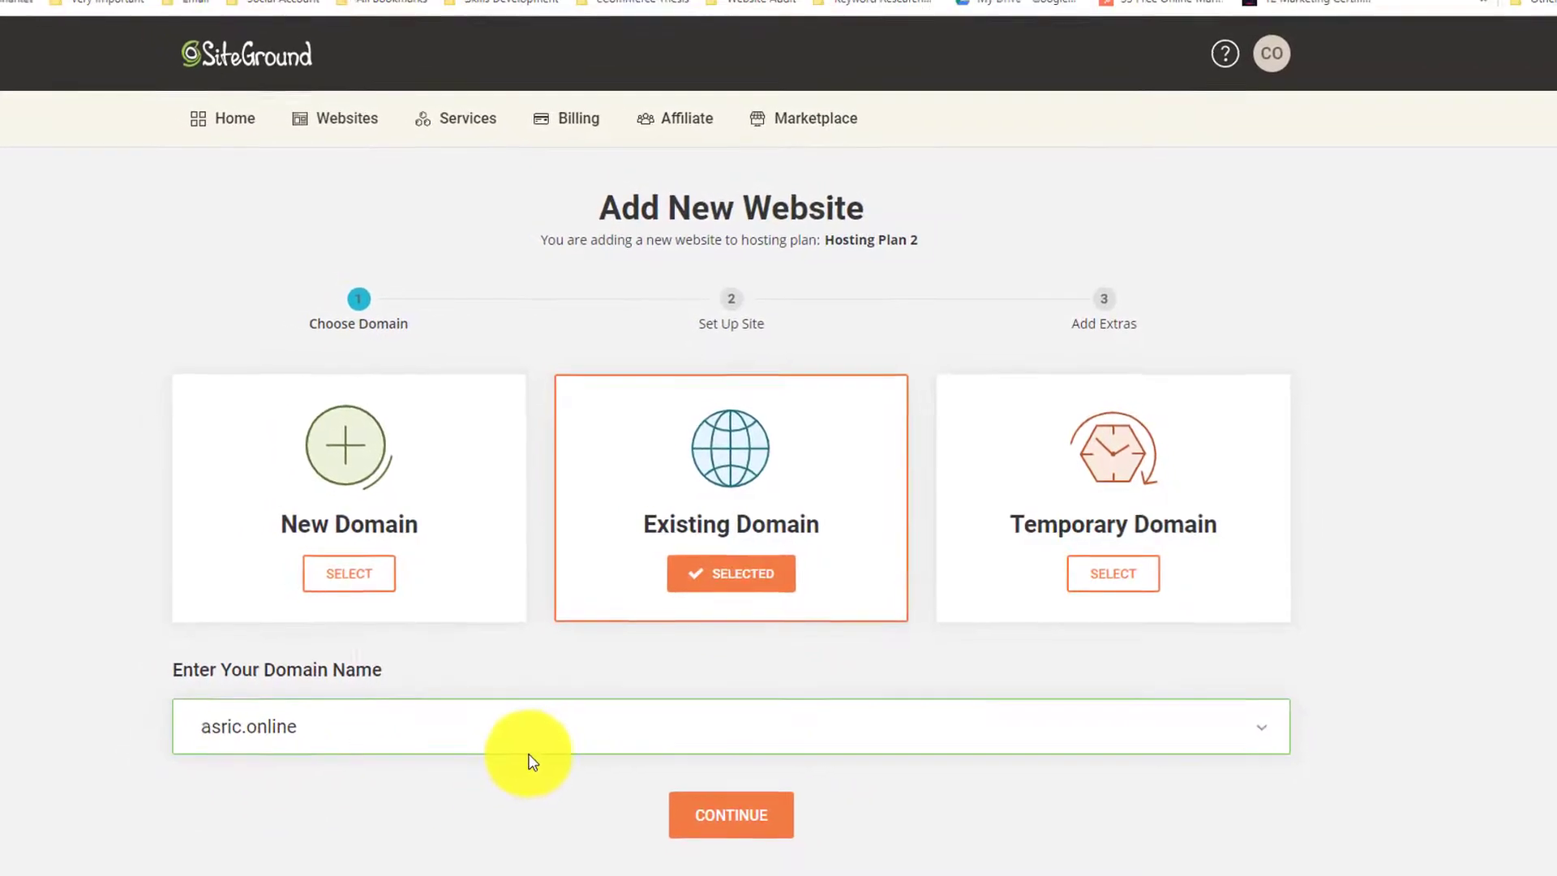
left_click(723, 821)
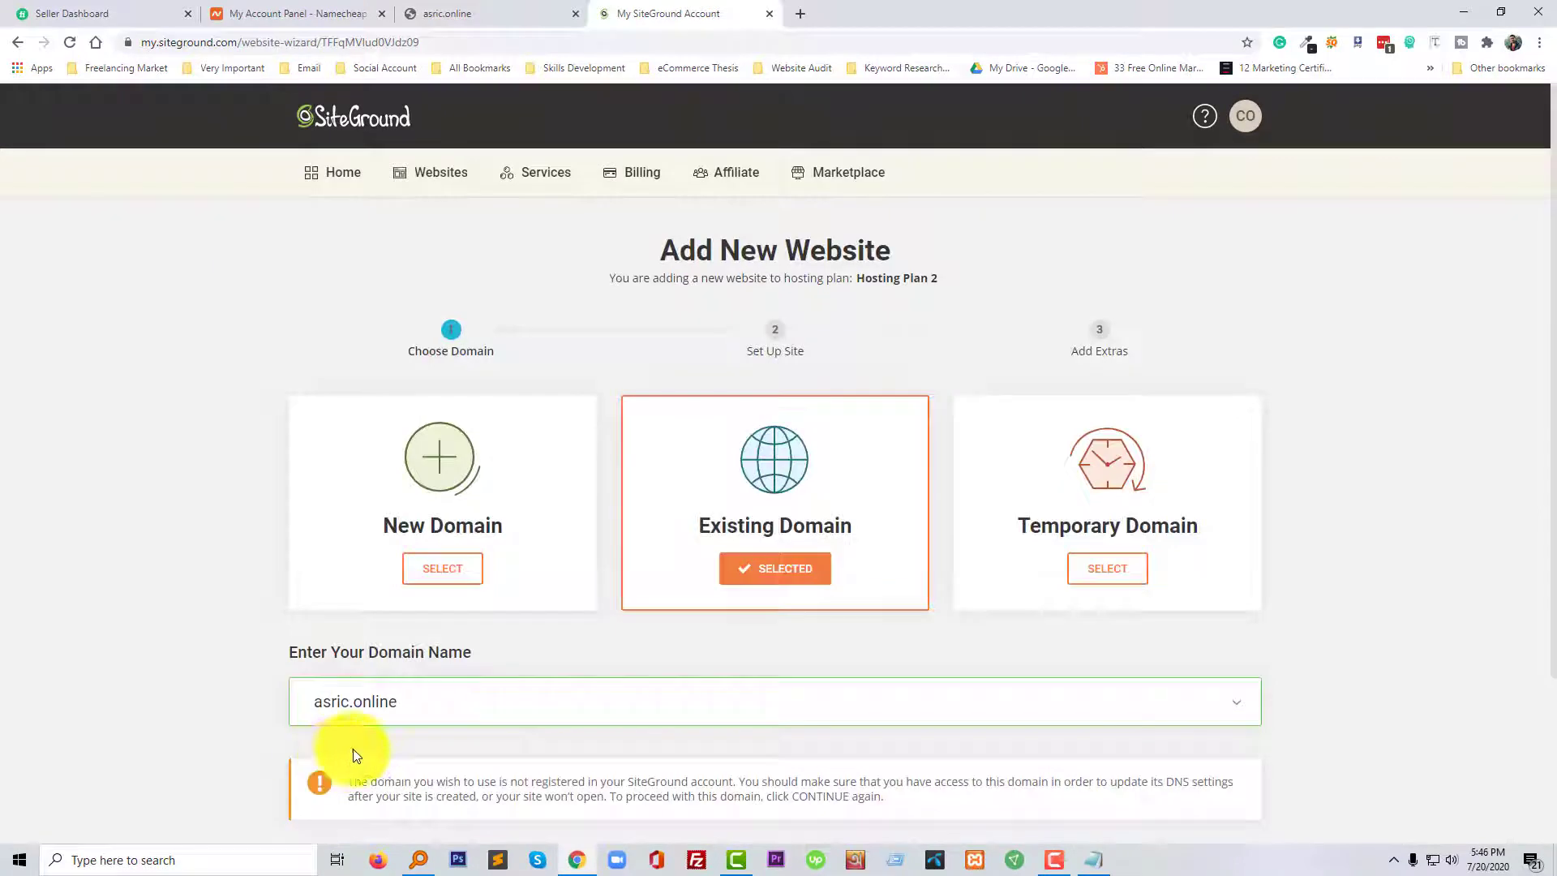
- Check the asric.online domain in the Namecheap dashboard and confirm proceeding with it in the SiteGround wizard
scroll(422, 677, "down", 2)
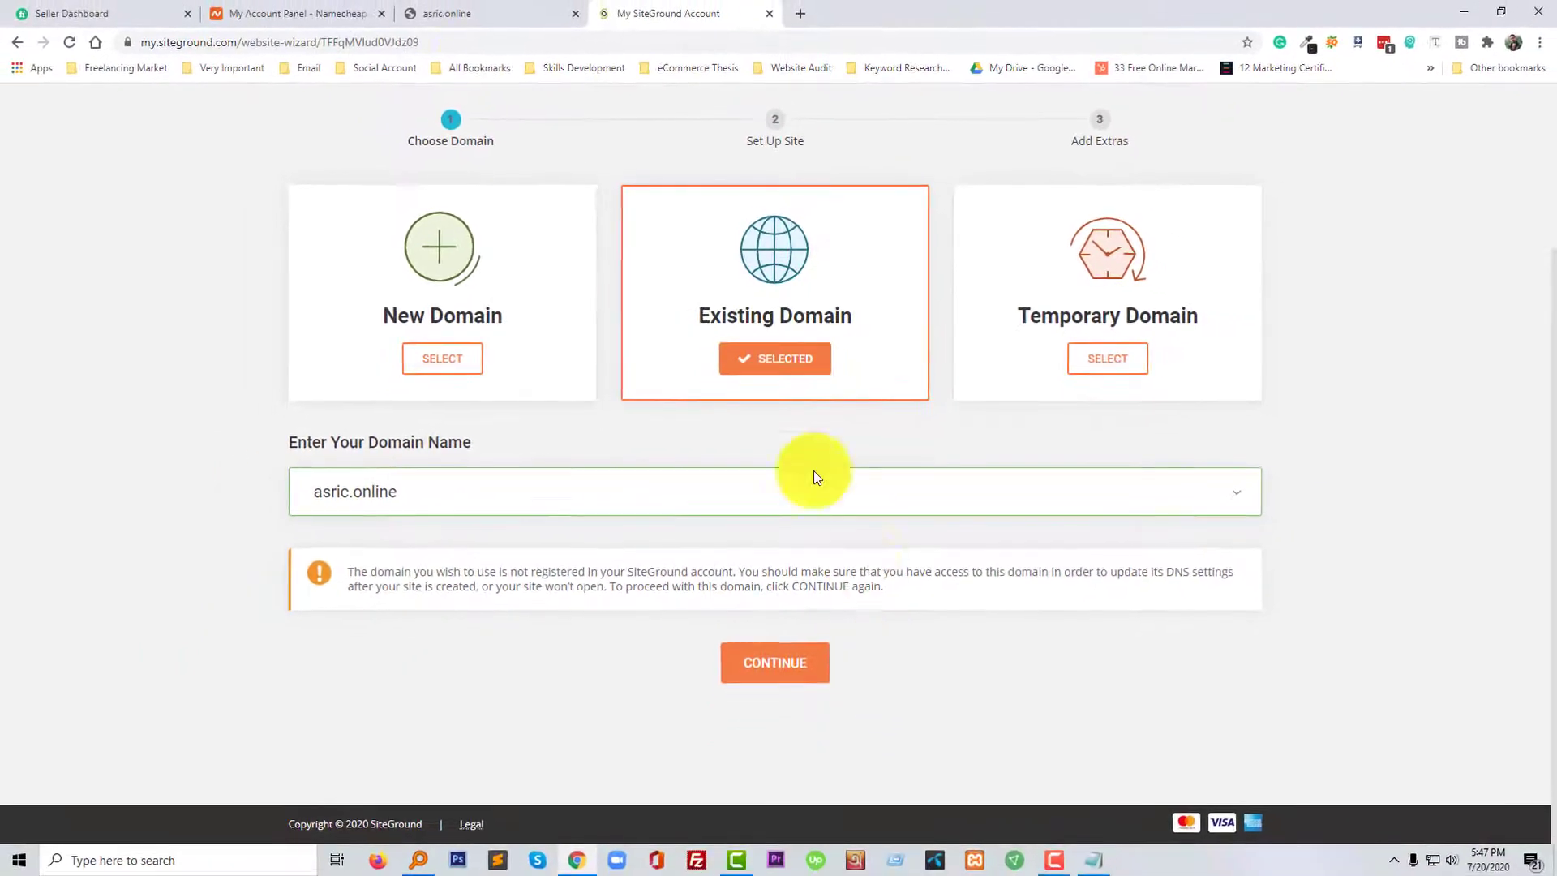
left_click(484, 10)
left_click(286, 10)
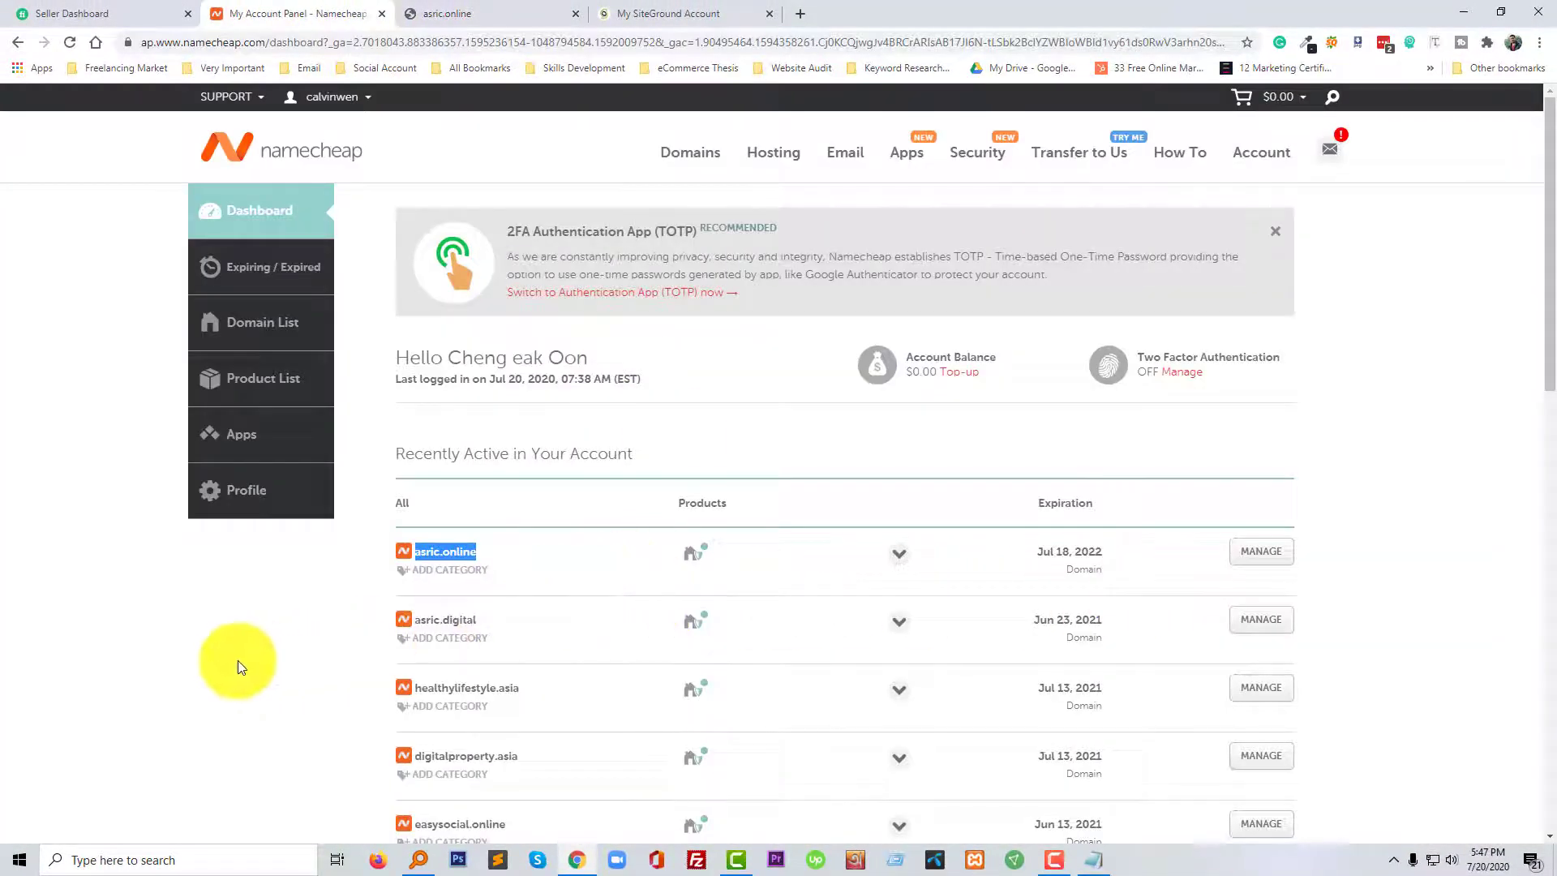
left_click(235, 660)
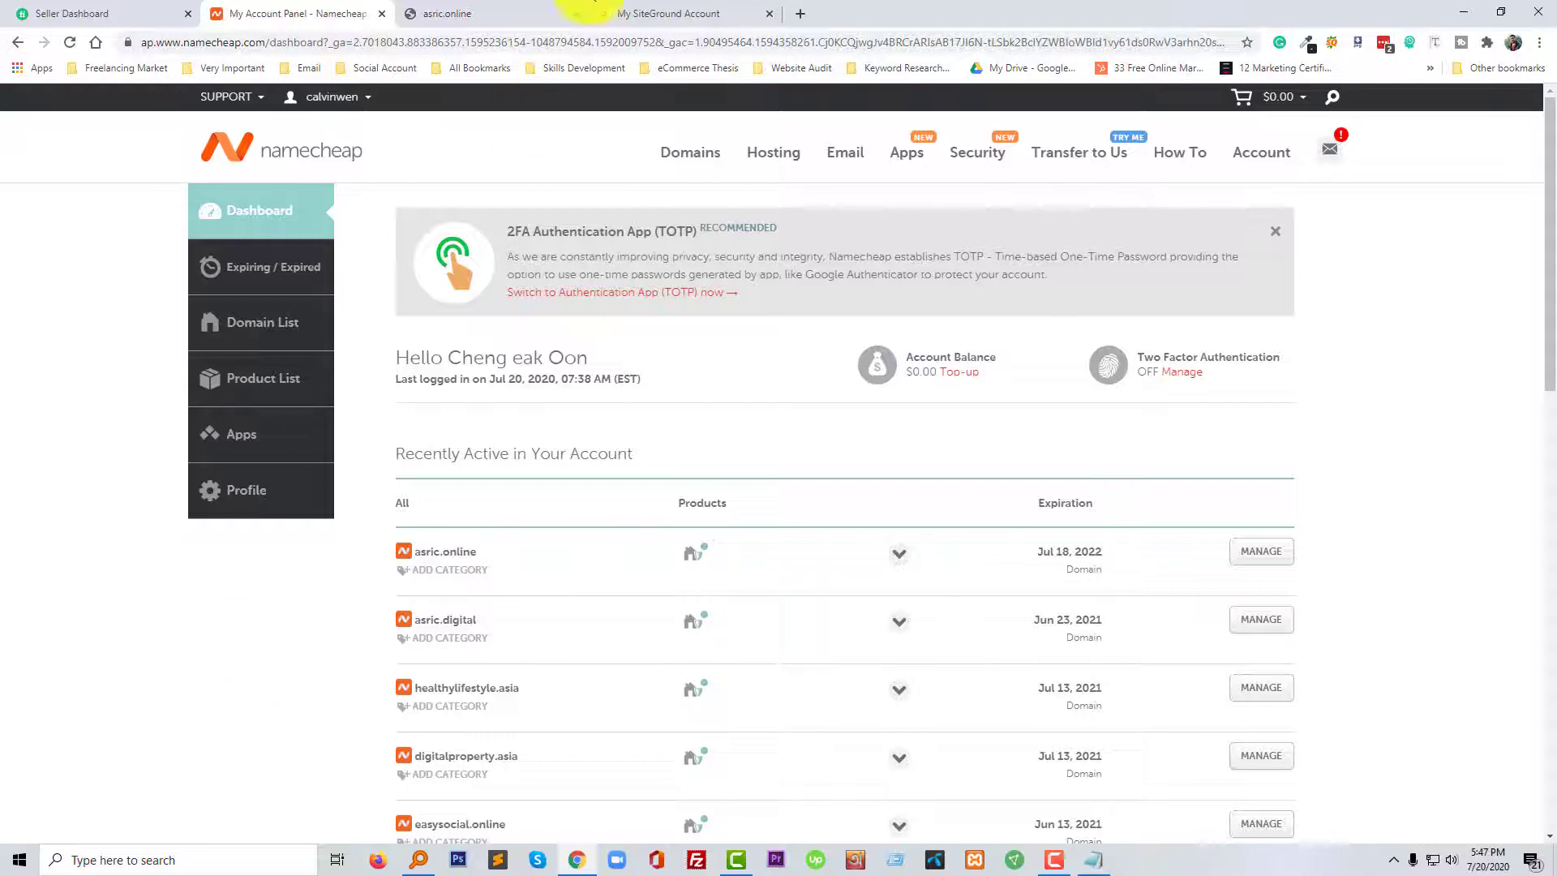
left_click(667, 10)
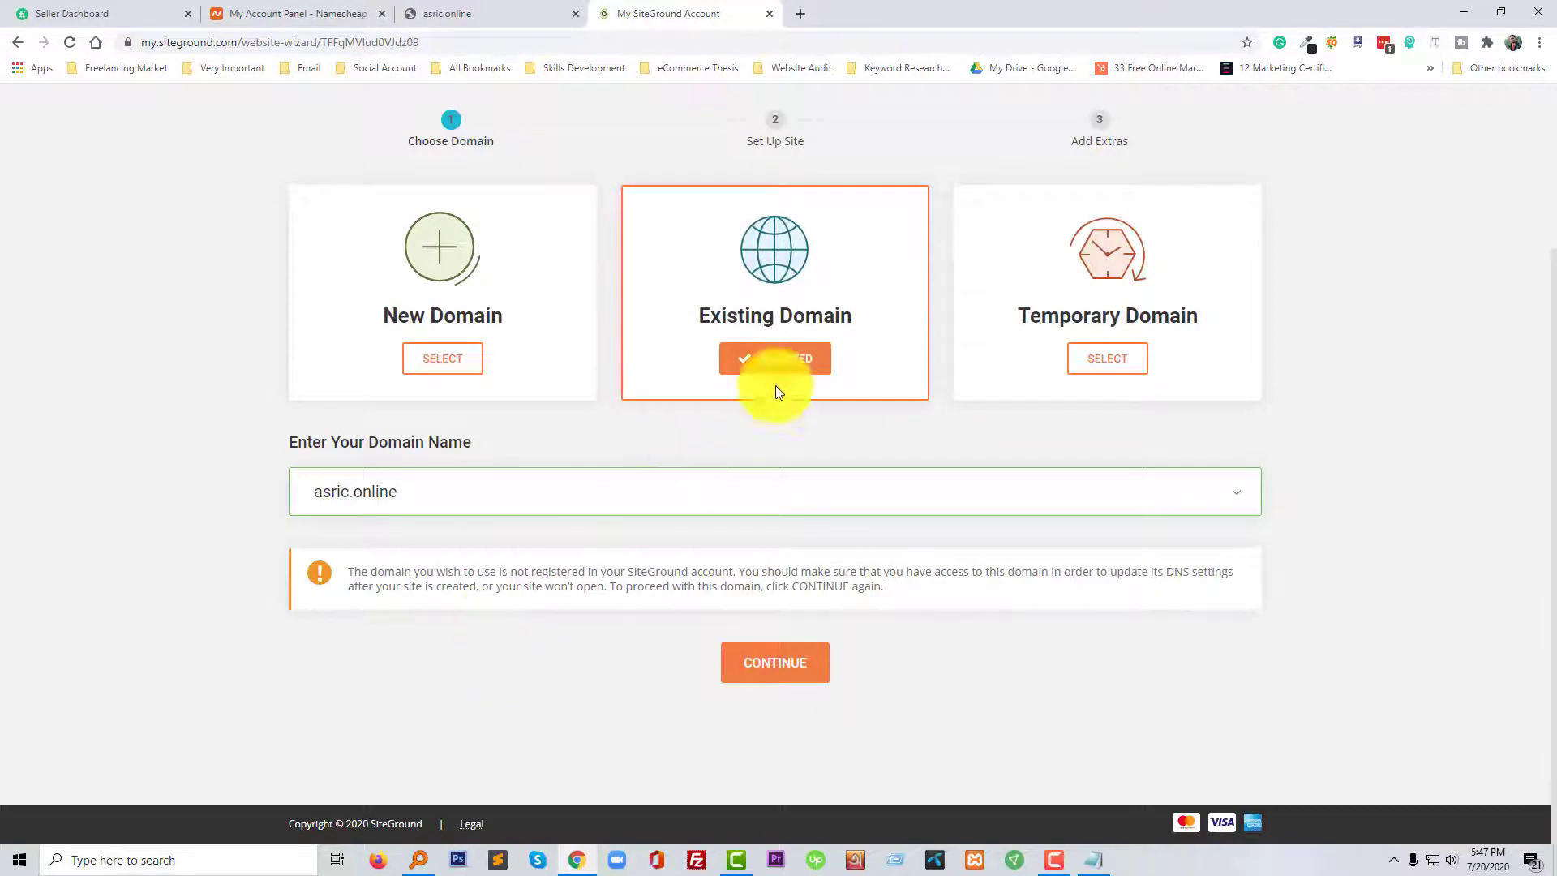
left_click(796, 677)
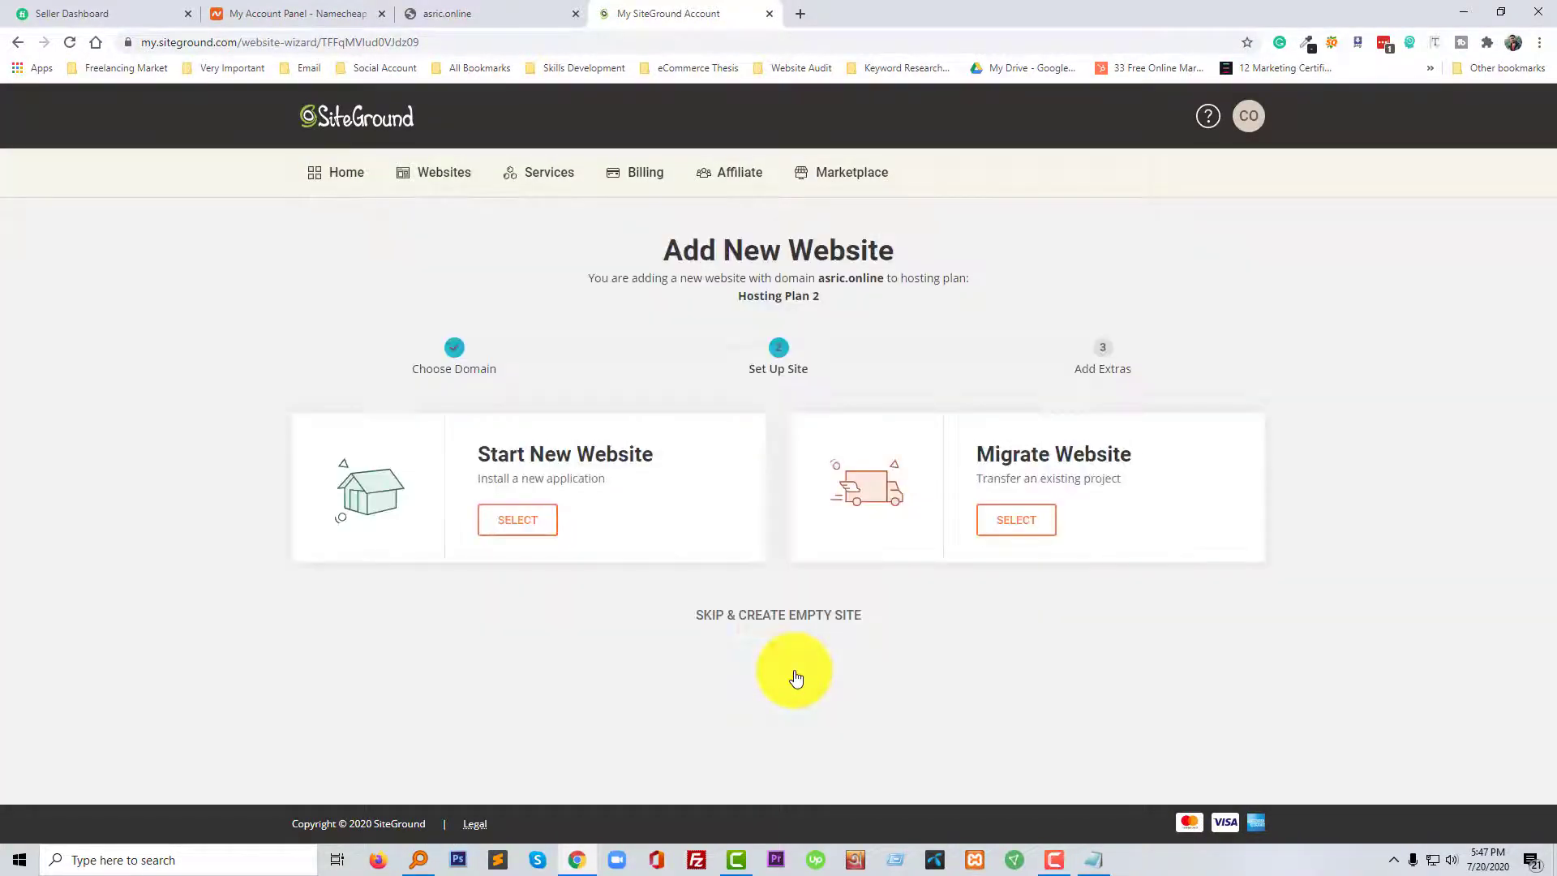
- Skip the application installation to create an empty site and finish the wizard without adding SG Site Scanner
left_click(517, 520)
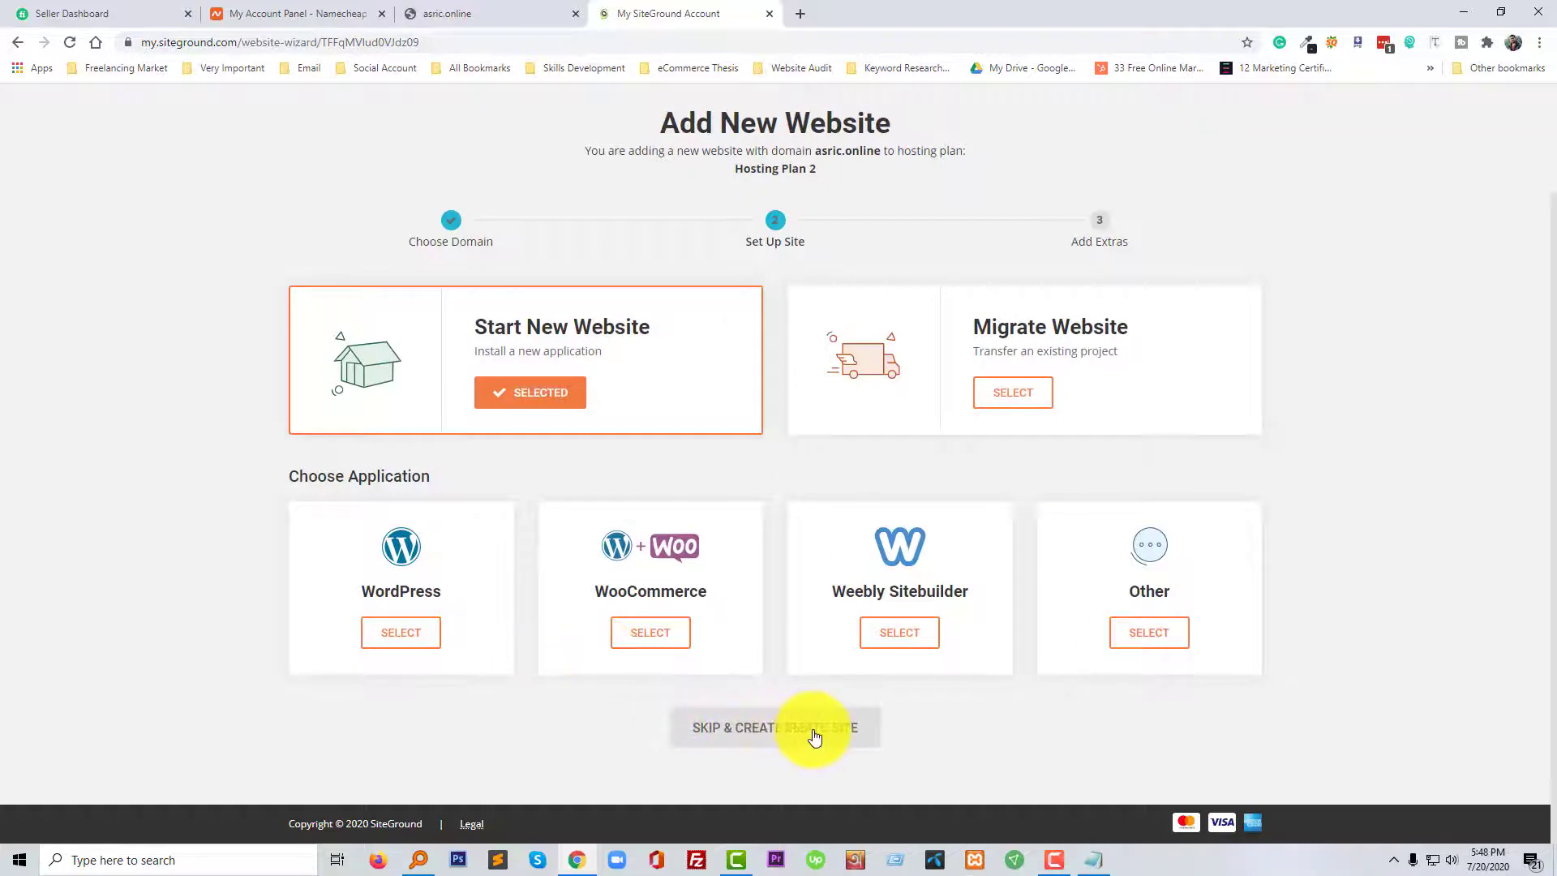
left_click(755, 728)
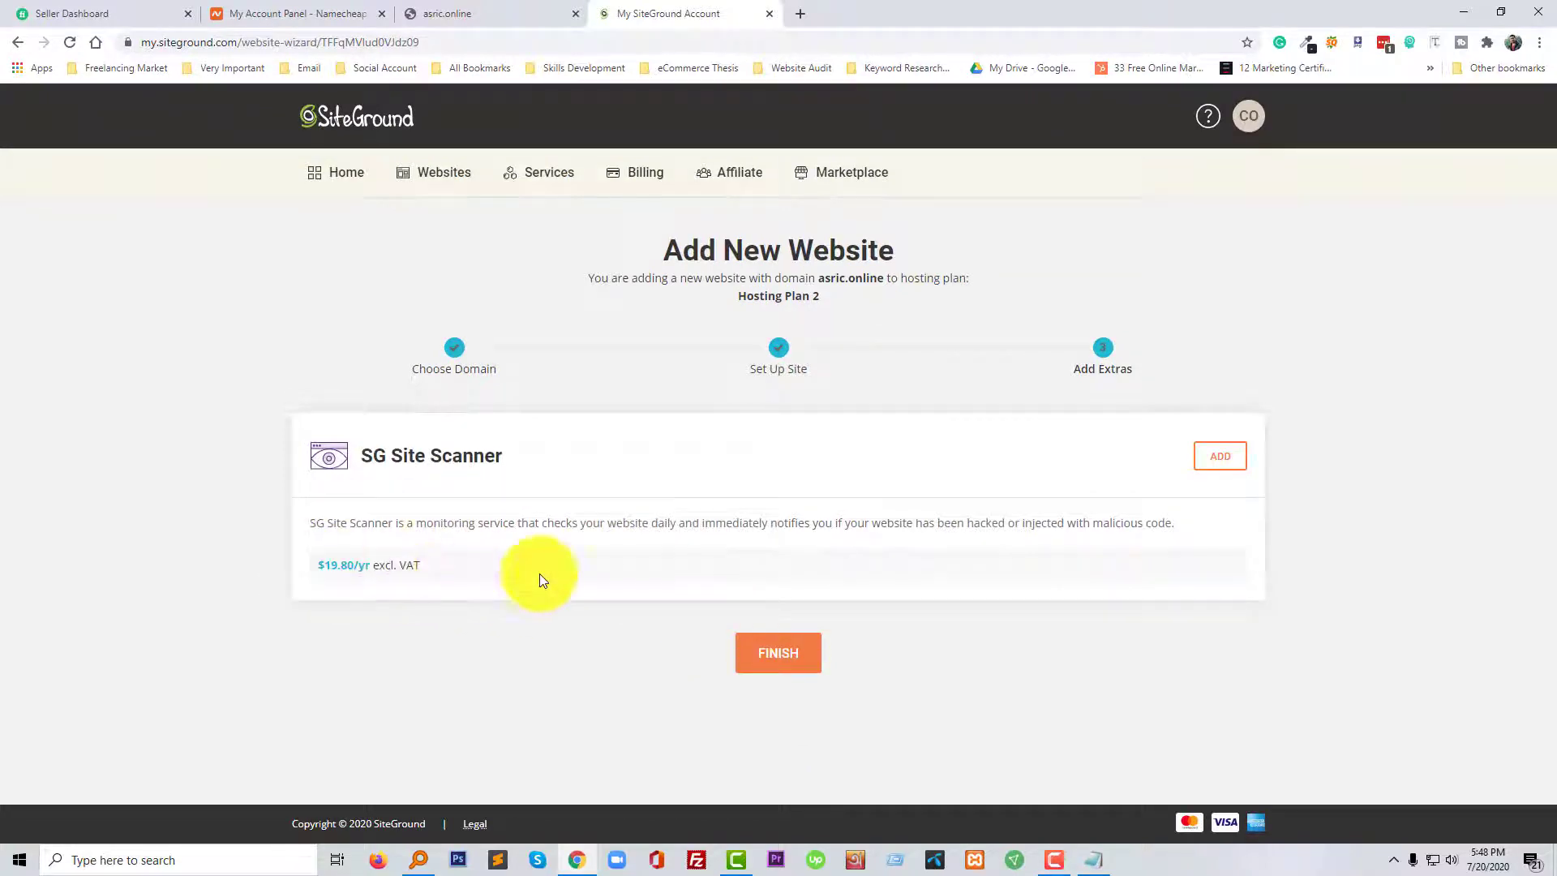
left_click(774, 659)
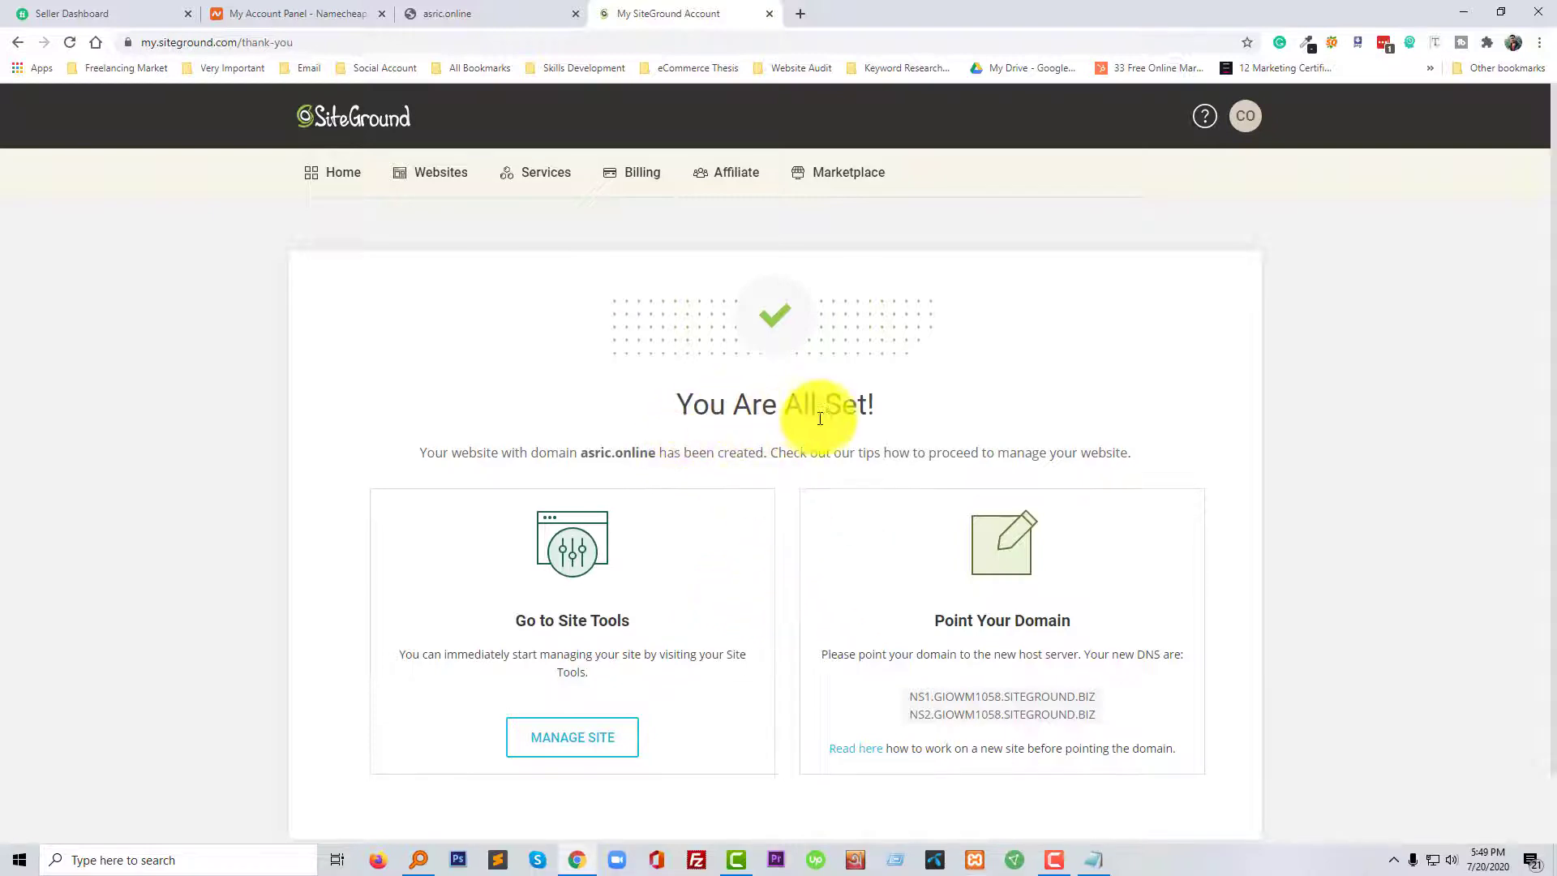
- Return to the Namecheap dashboard and place its browser tab directly beside the SiteGround tab
scroll(769, 443, "down", 1)
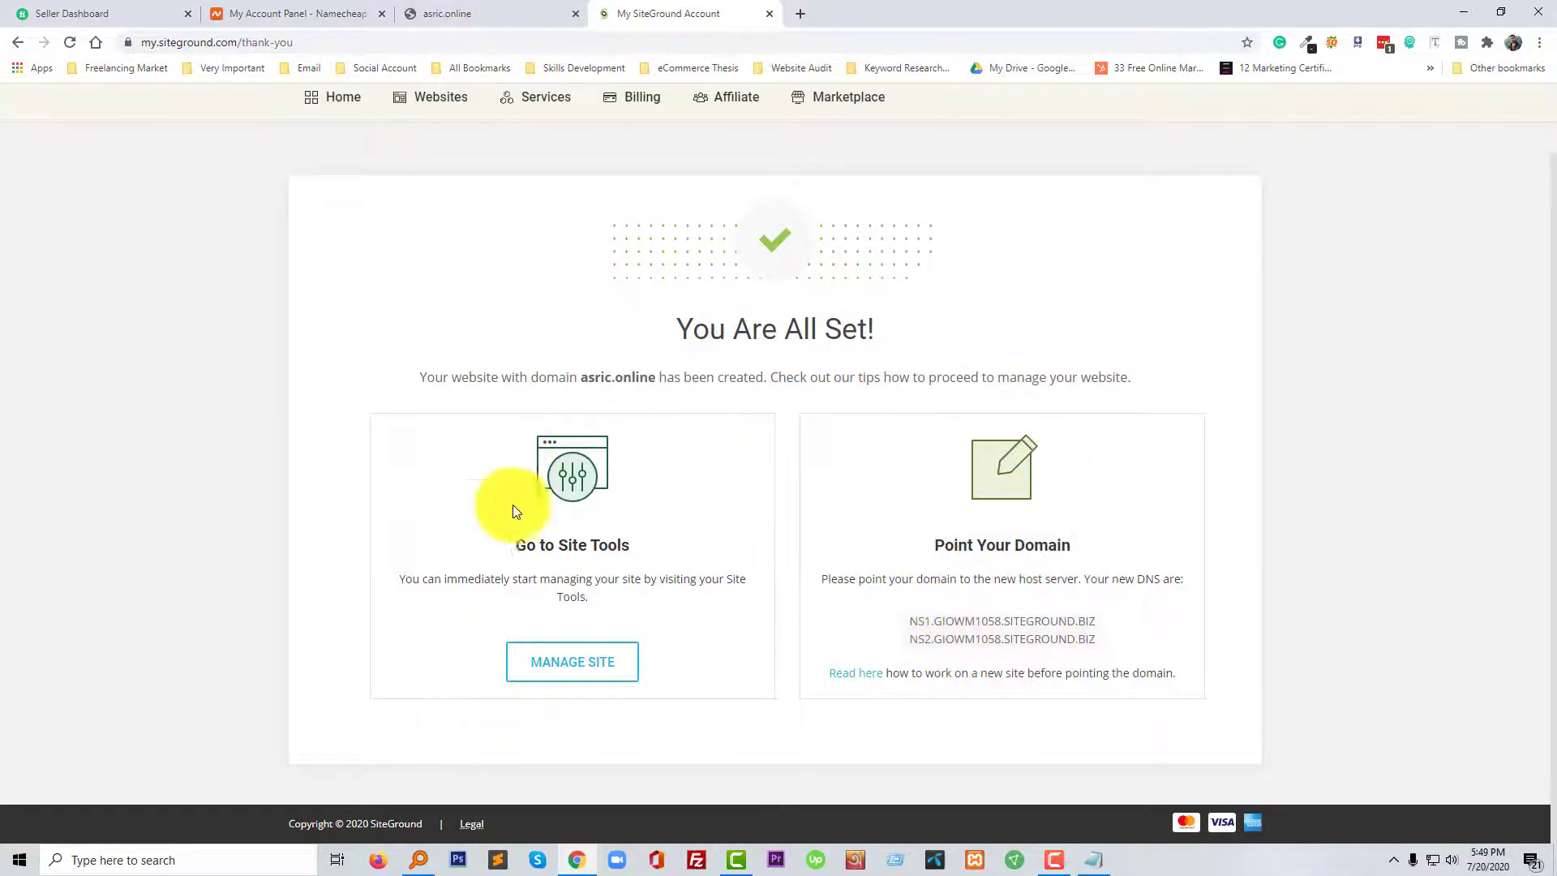
left_click_drag(305, 11, 465, 11)
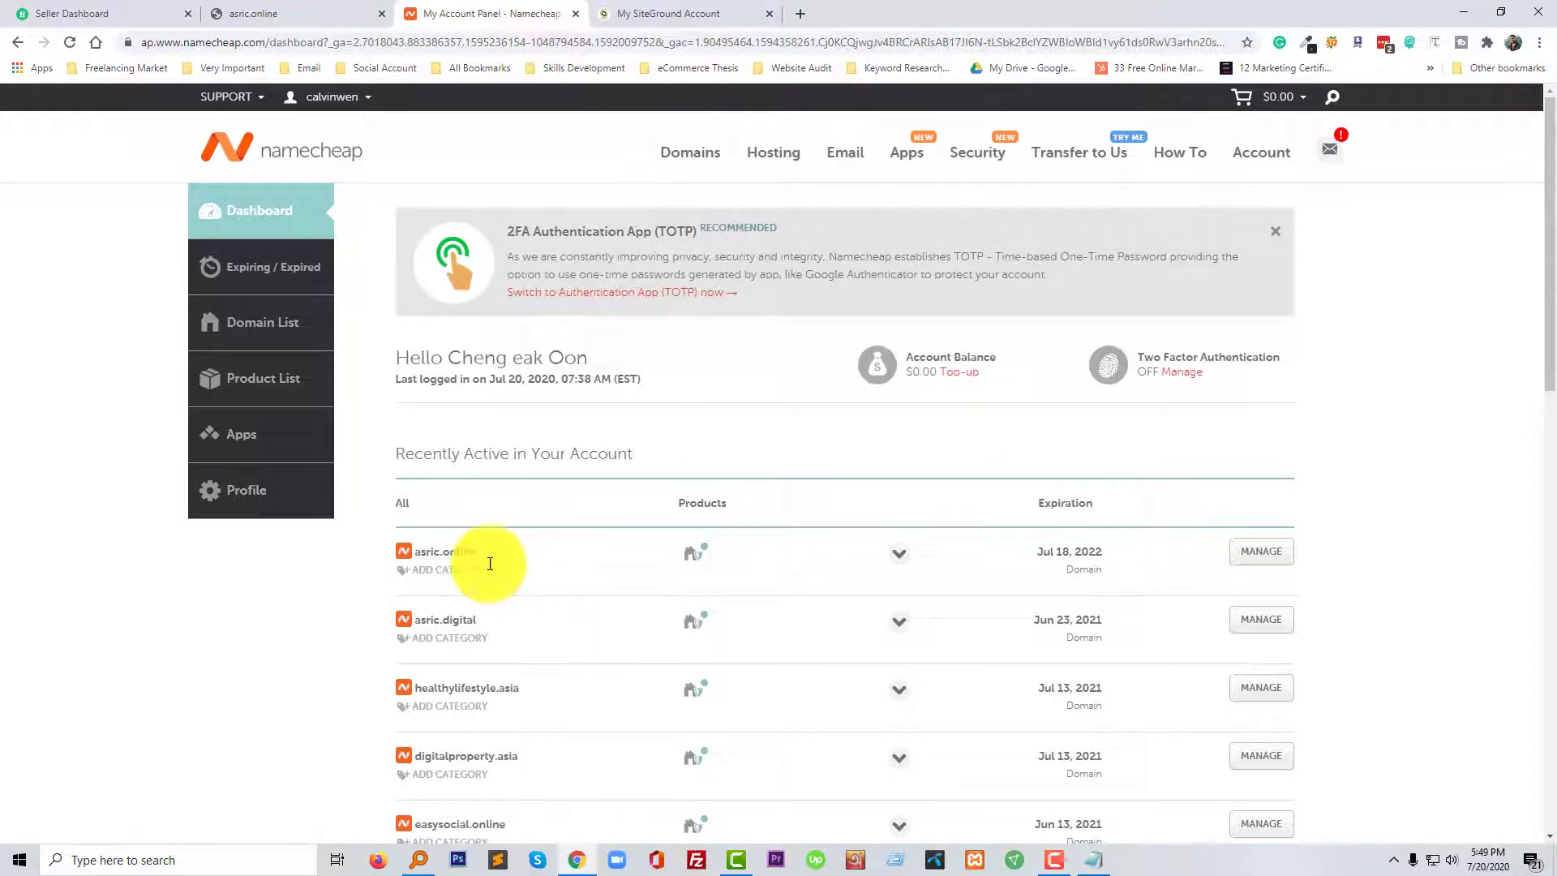
- Open the management details of asric.online in Namecheap and copy the first nameserver, NS1.GIOWM1058.SITEGROUND.BIZ, from the SiteGround page
key("ctrl+f")
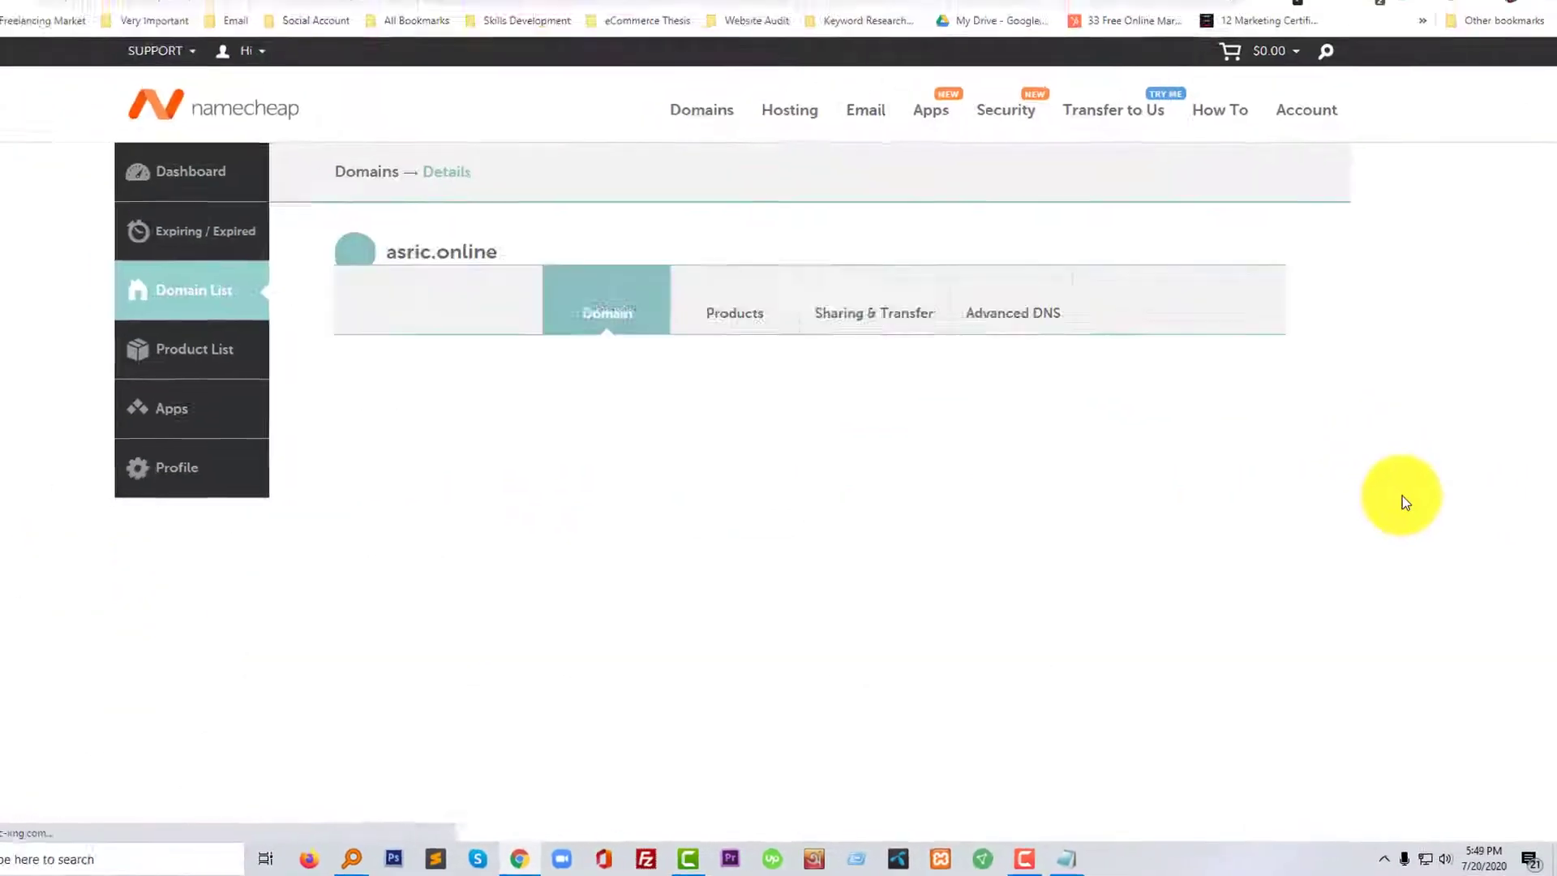
left_click(646, 12)
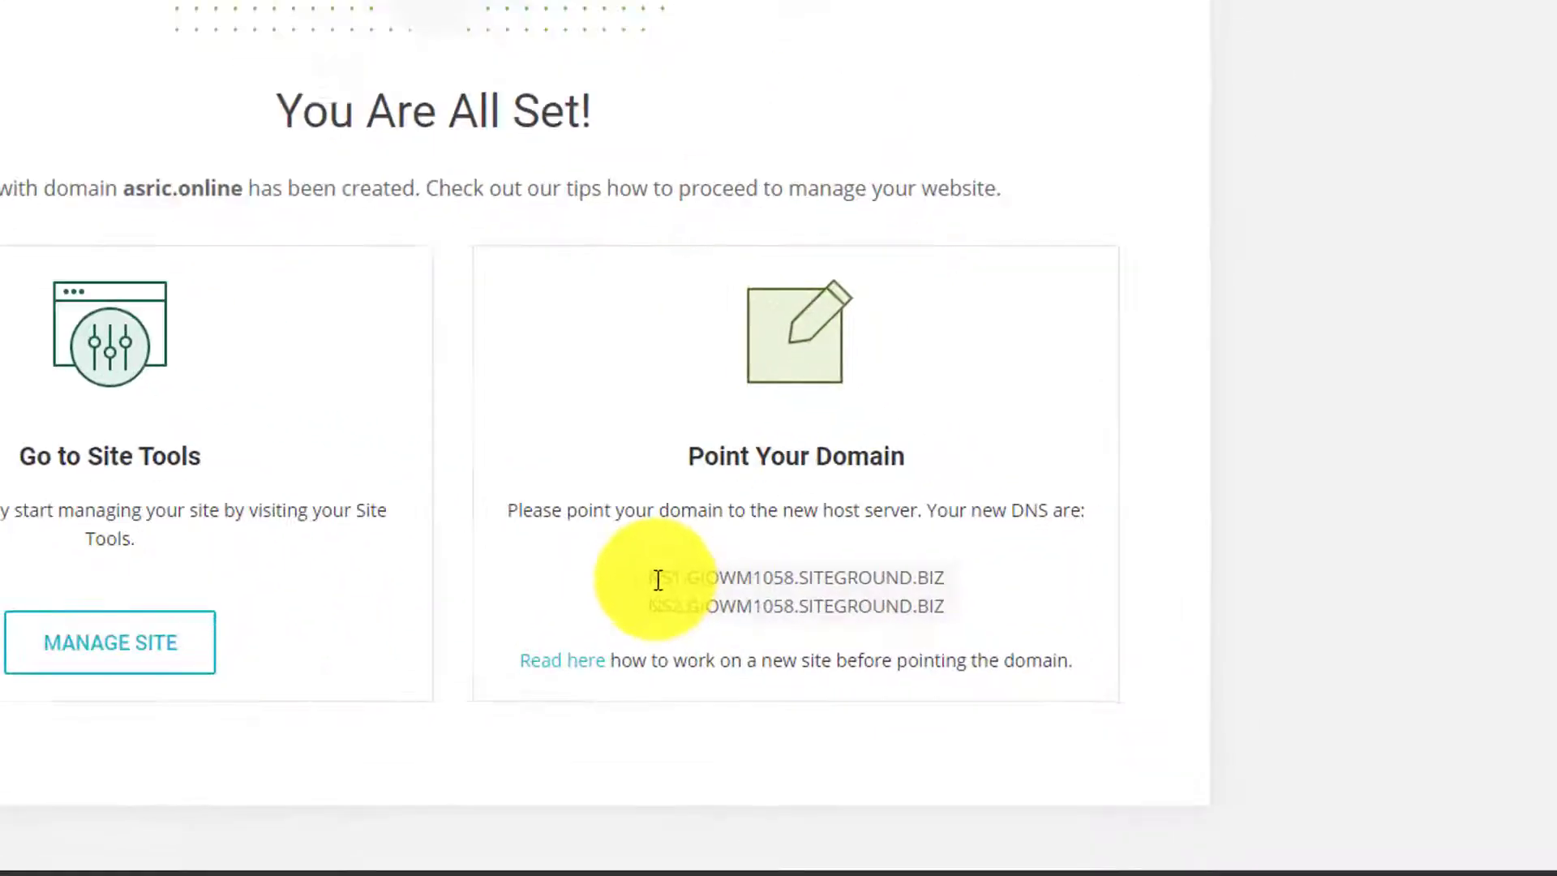
left_click_drag(321, 525, 790, 522)
right_click(697, 521)
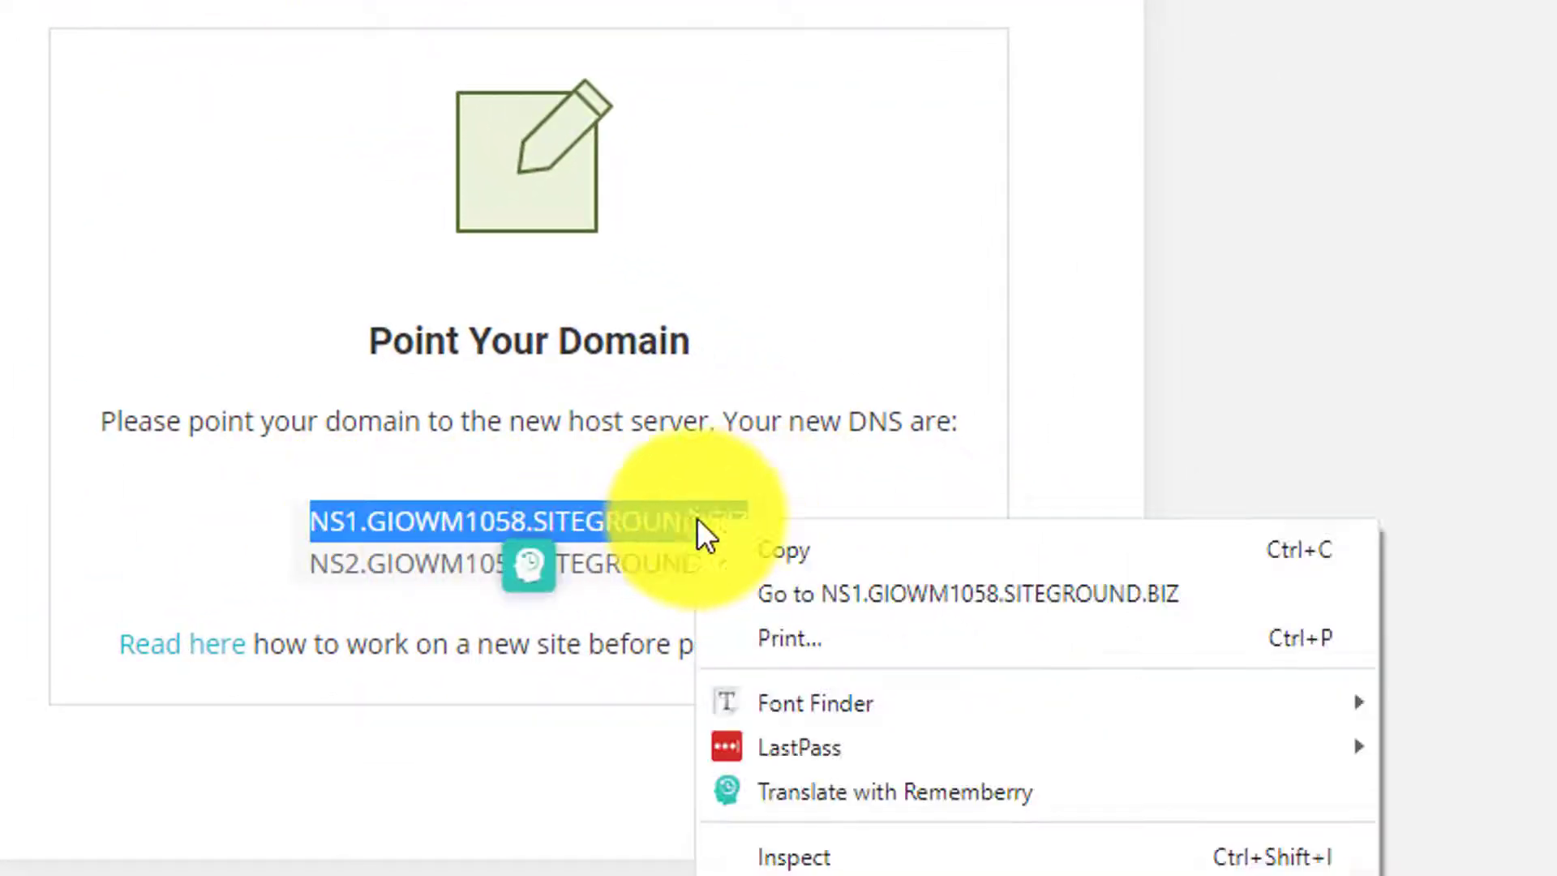
left_click(770, 550)
- Set the Namecheap nameservers of asric.online to Custom DNS and paste NS1.GIOWM1058.SITEGROUND.BIZ as the first nameserver
left_click(519, 13)
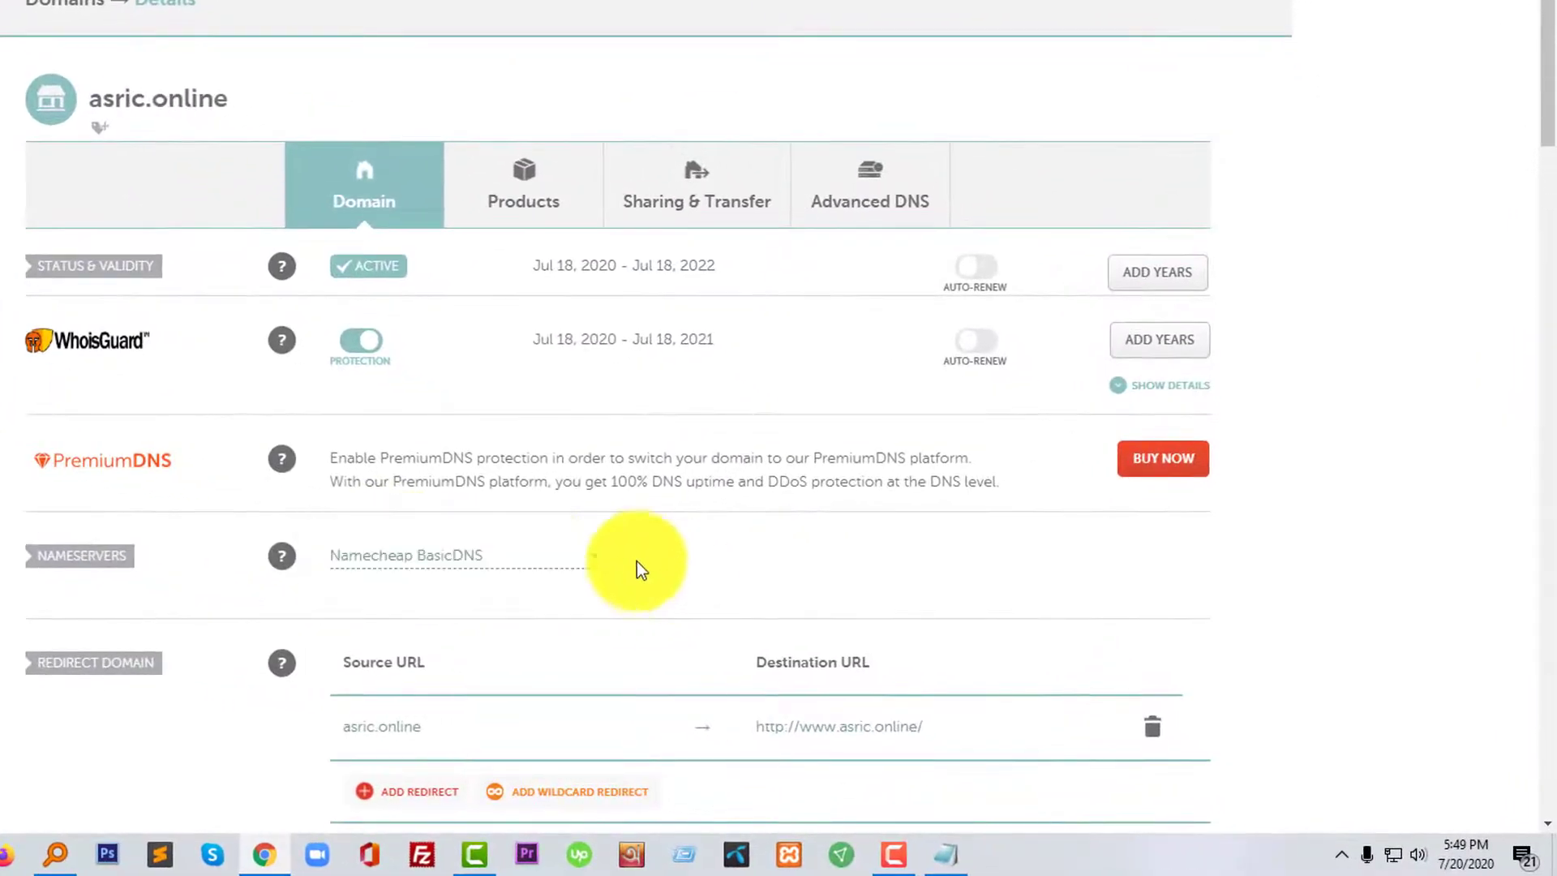
left_click(597, 561)
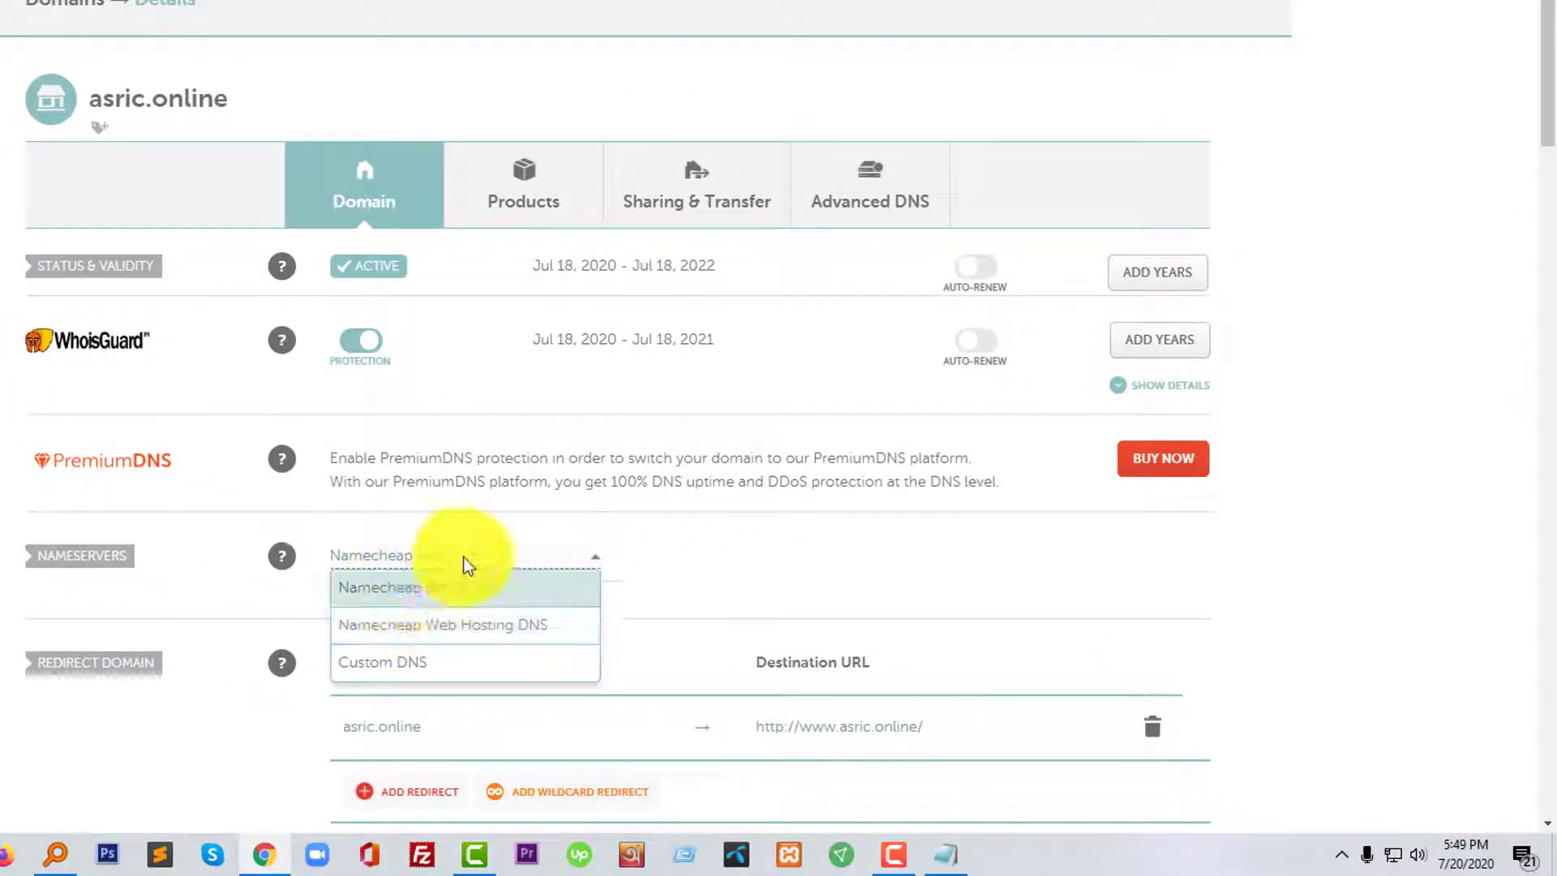
left_click(400, 672)
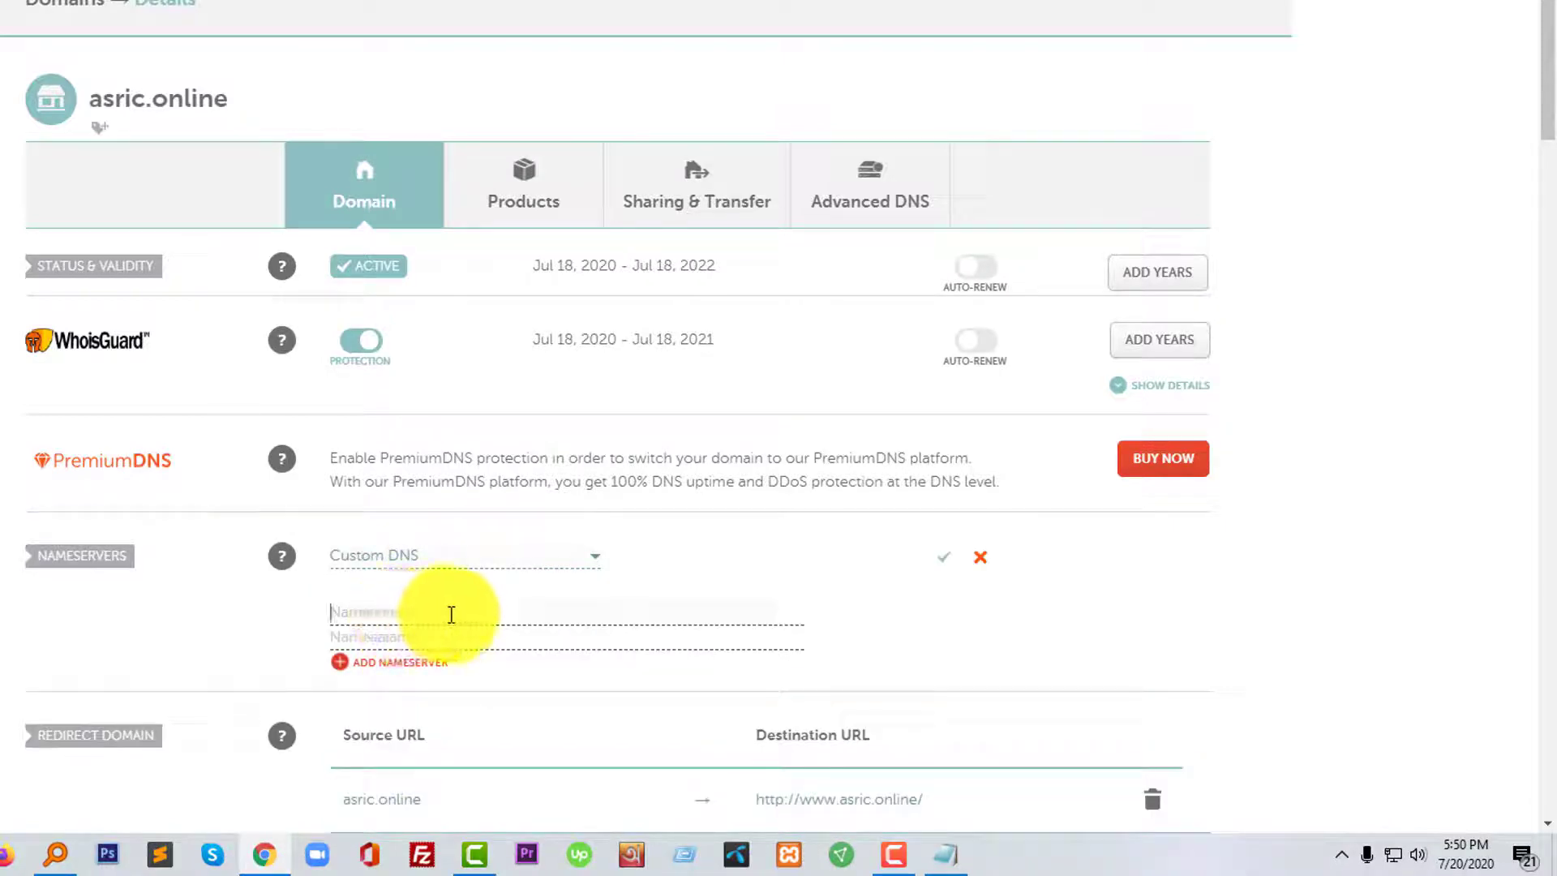
key("ctrl+v")
- Copy NS2.GIOWM1058.SITEGROUND.BIZ from SiteGround, paste it as the second nameserver in Namecheap, and save the custom nameservers
left_click(340, 2)
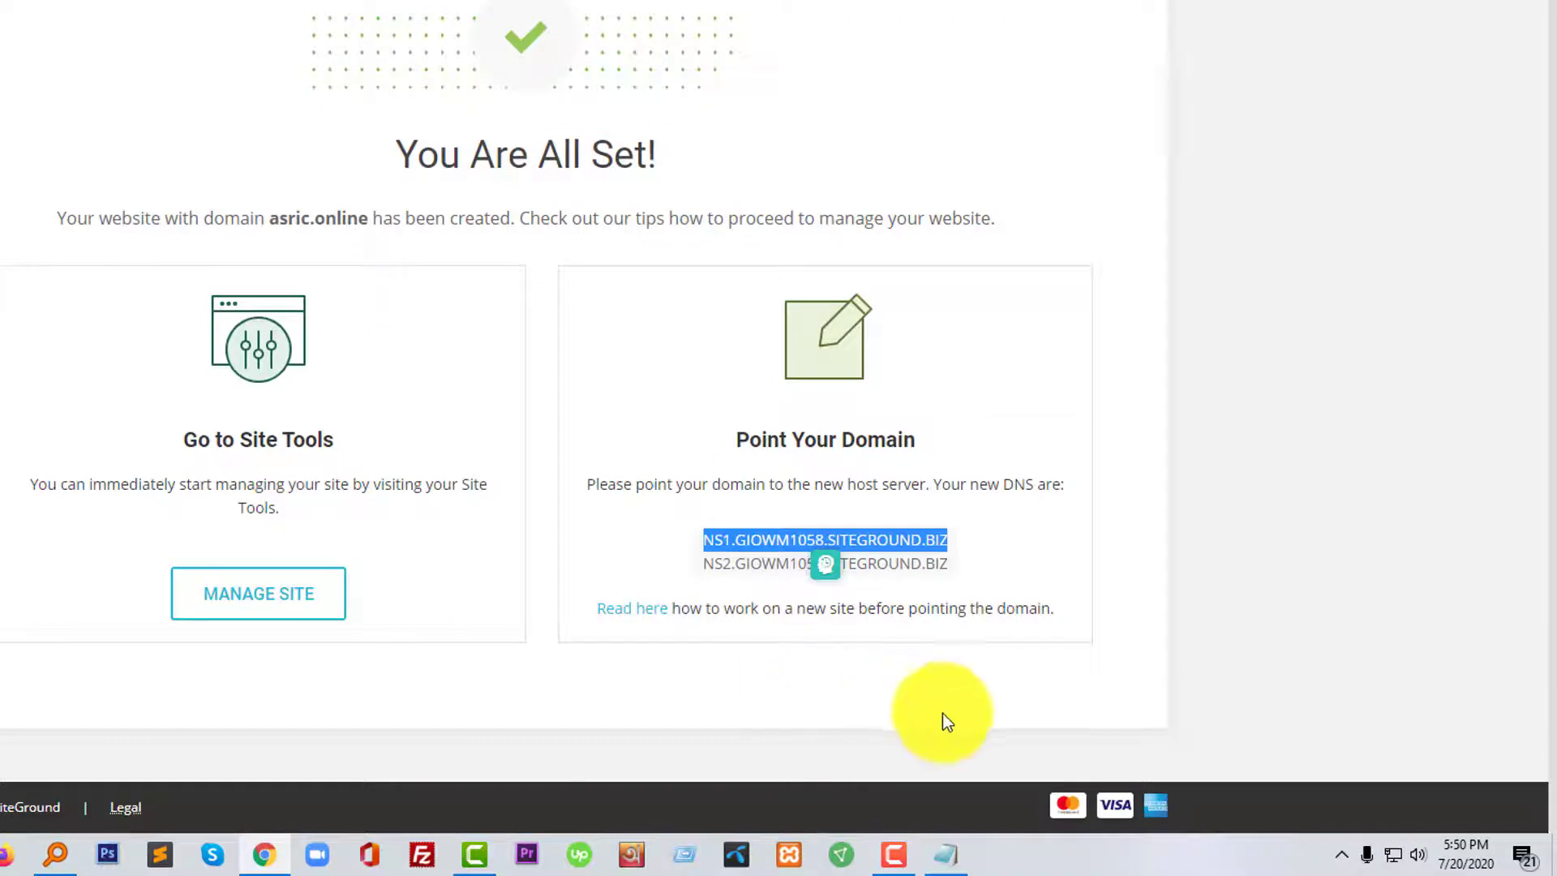
left_click_drag(973, 567, 736, 569)
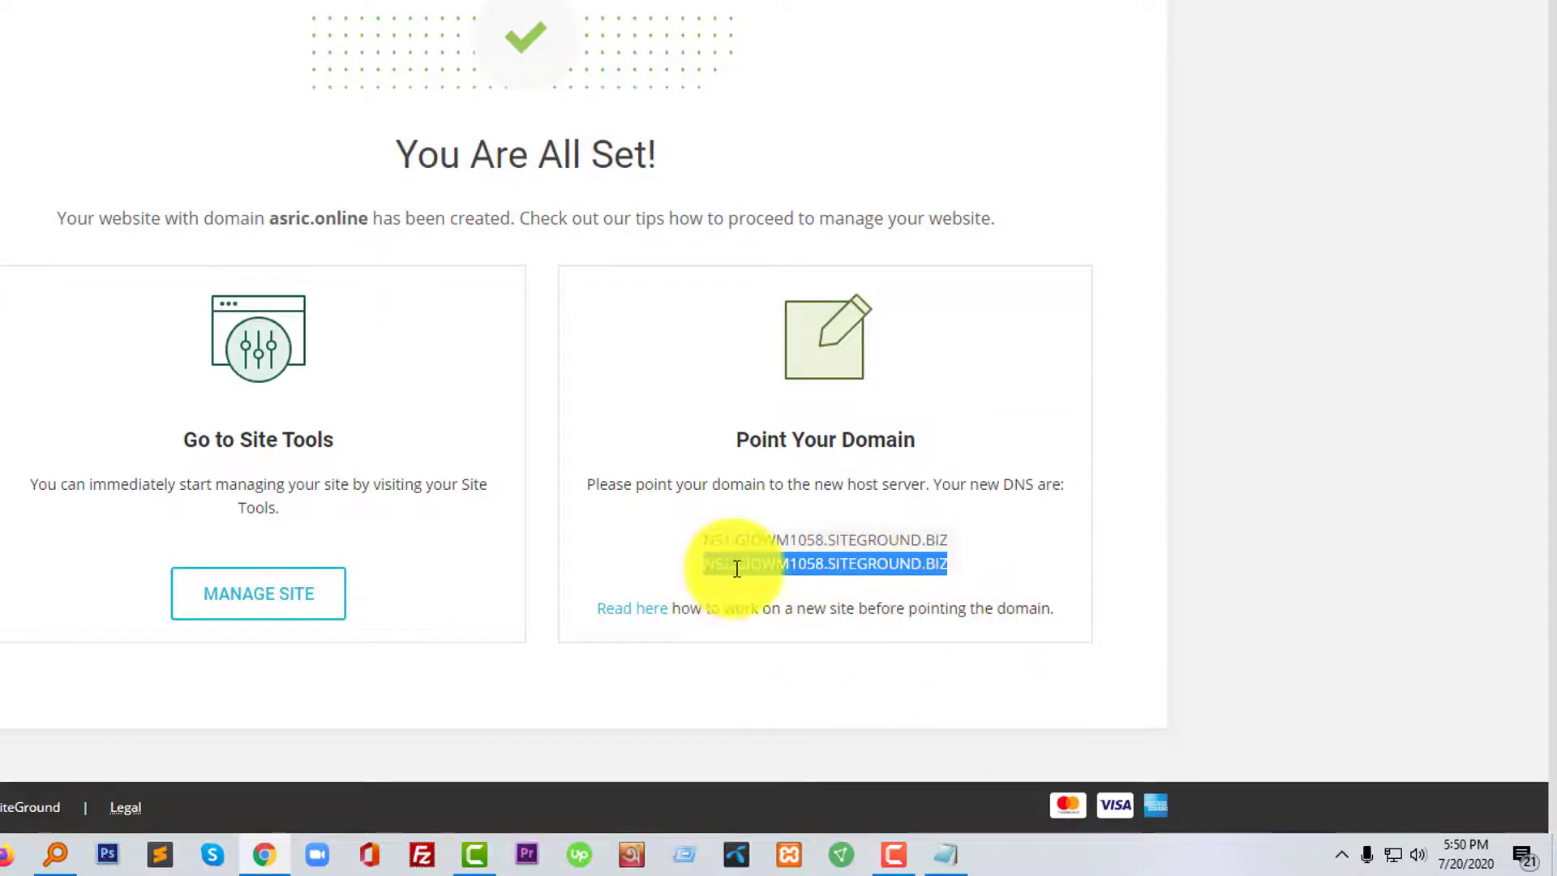
right_click(736, 570)
left_click(757, 582)
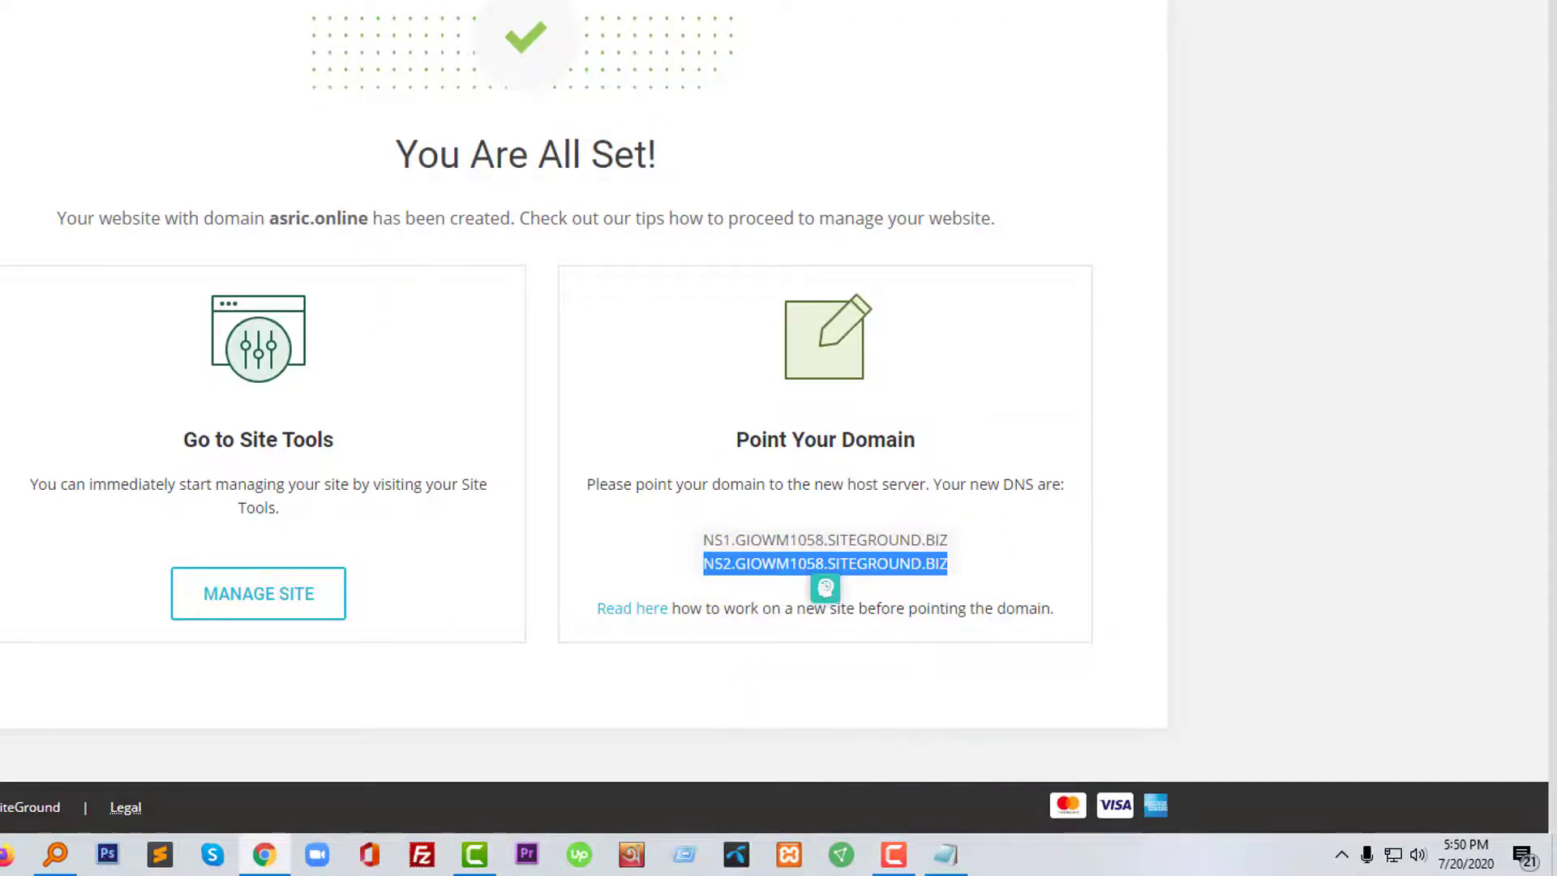
left_click(348, 16)
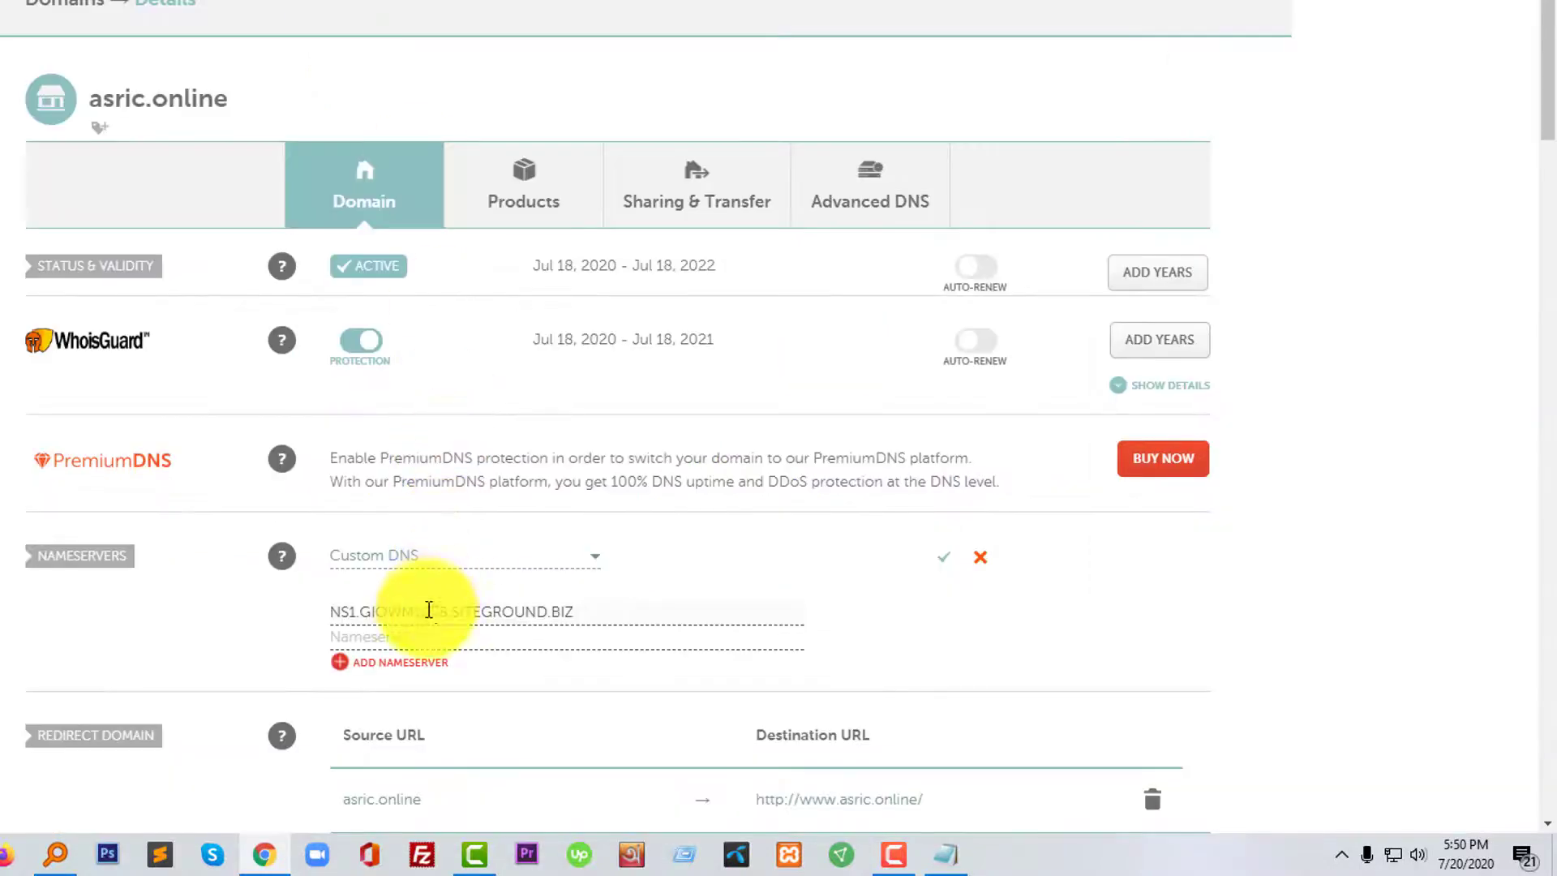
left_click(429, 639)
key("ctrl+v")
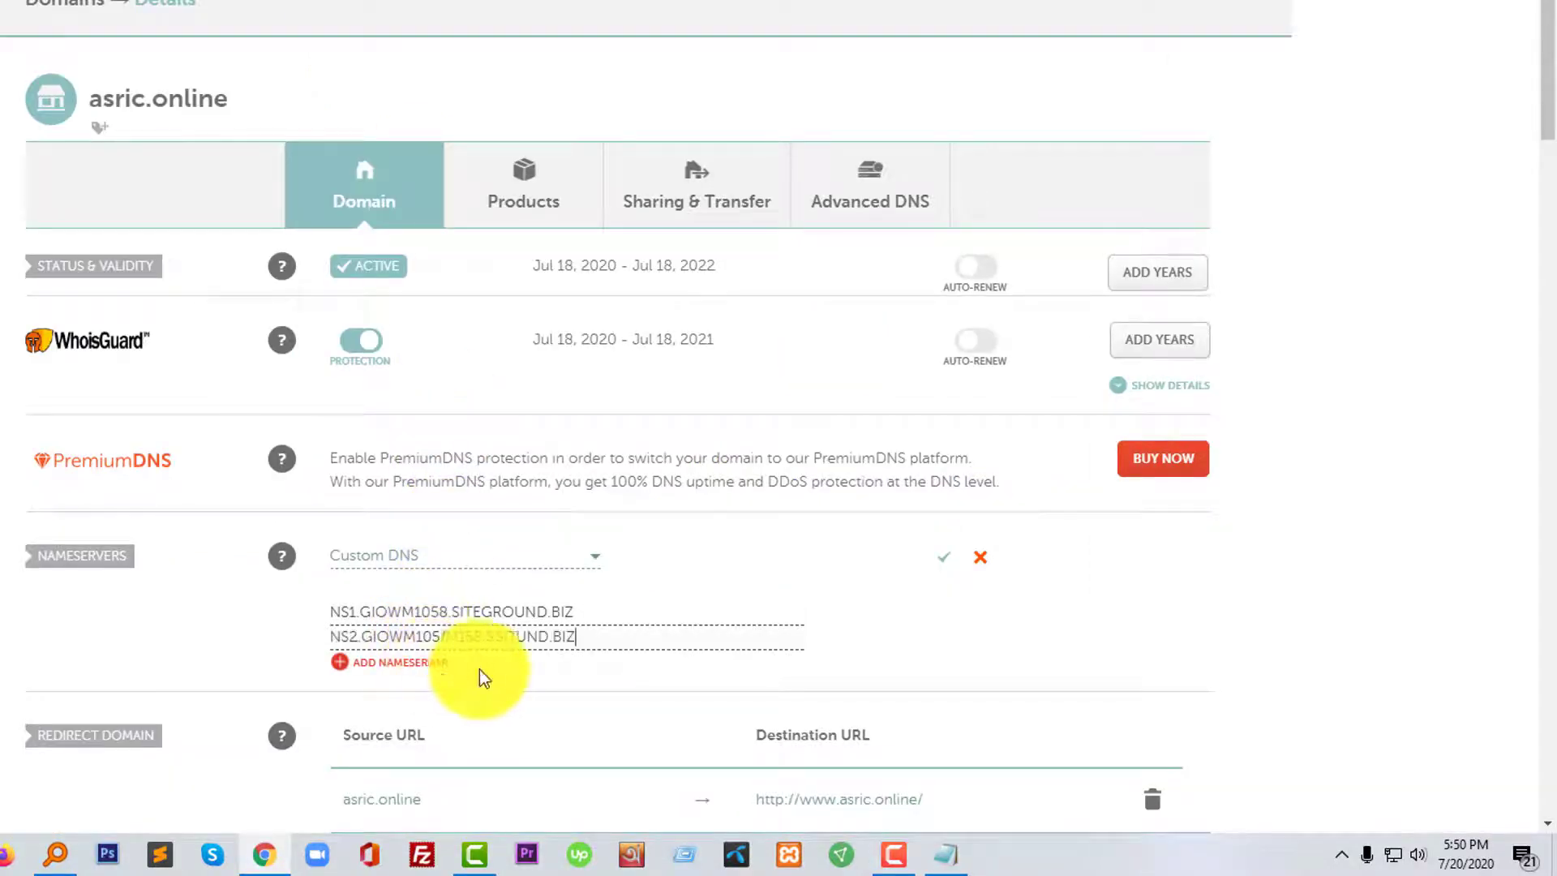
scroll(660, 612, "down", 1)
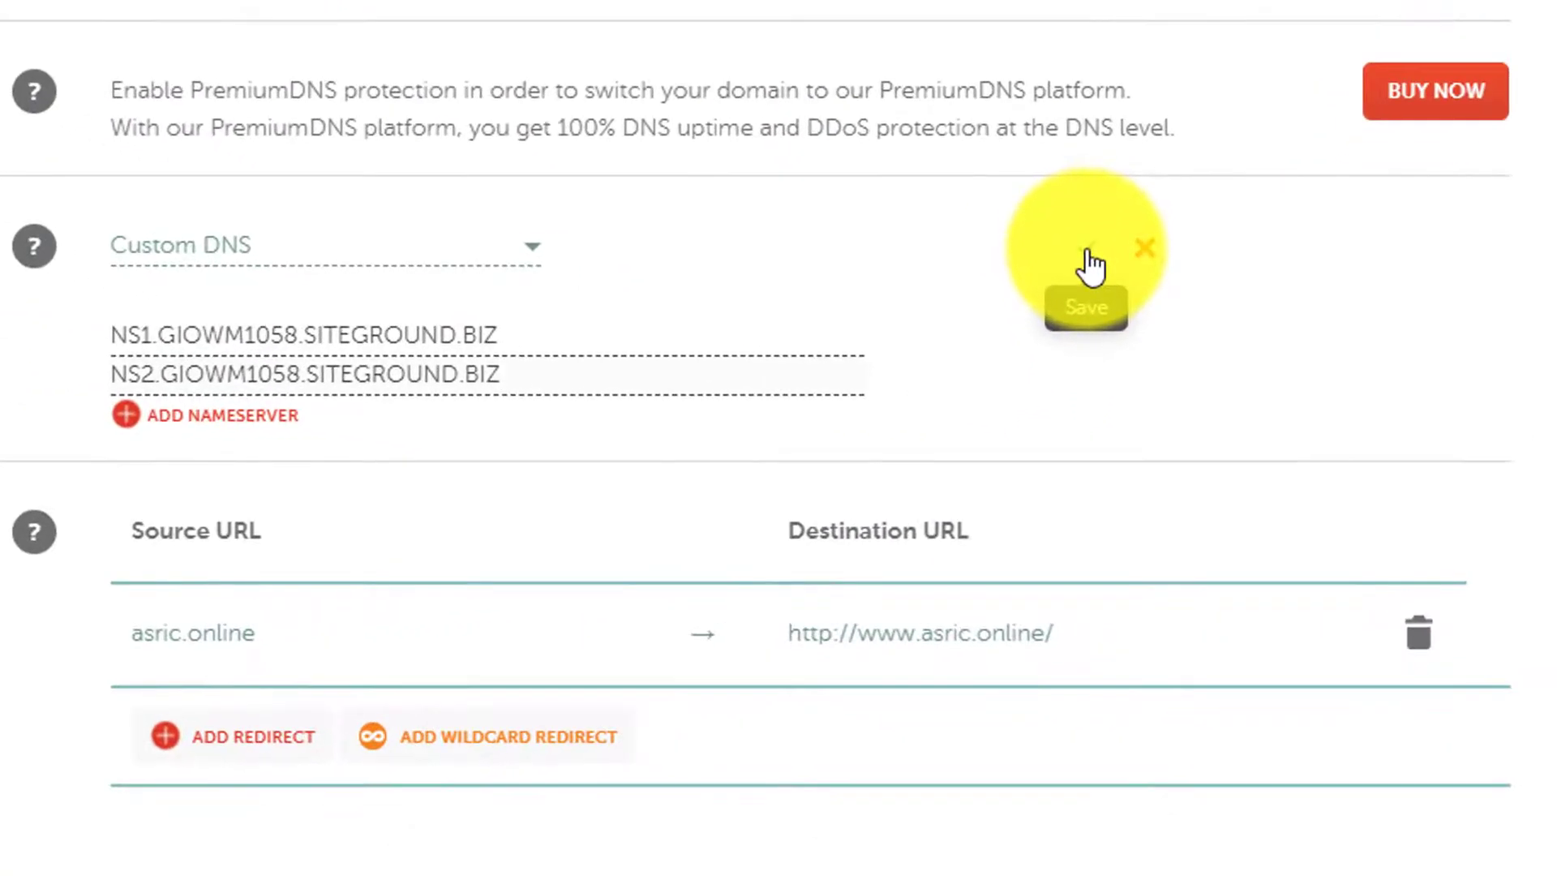
left_click(1088, 250)
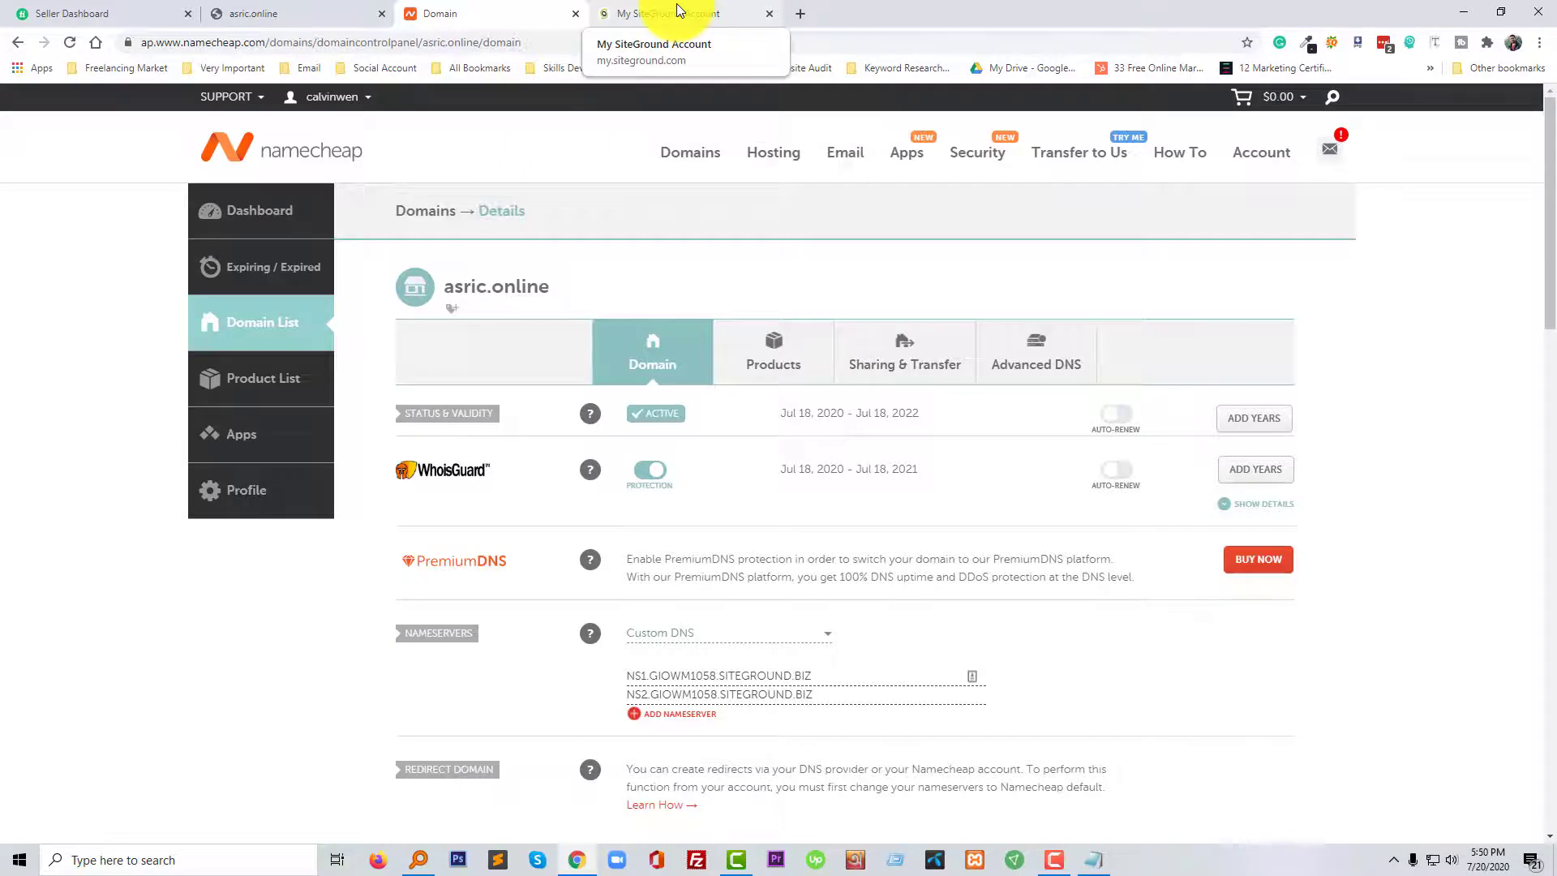
- Return to the SiteGround setup page and open Site Tools to manage the asric.online website
left_click(679, 10)
left_click(663, 736)
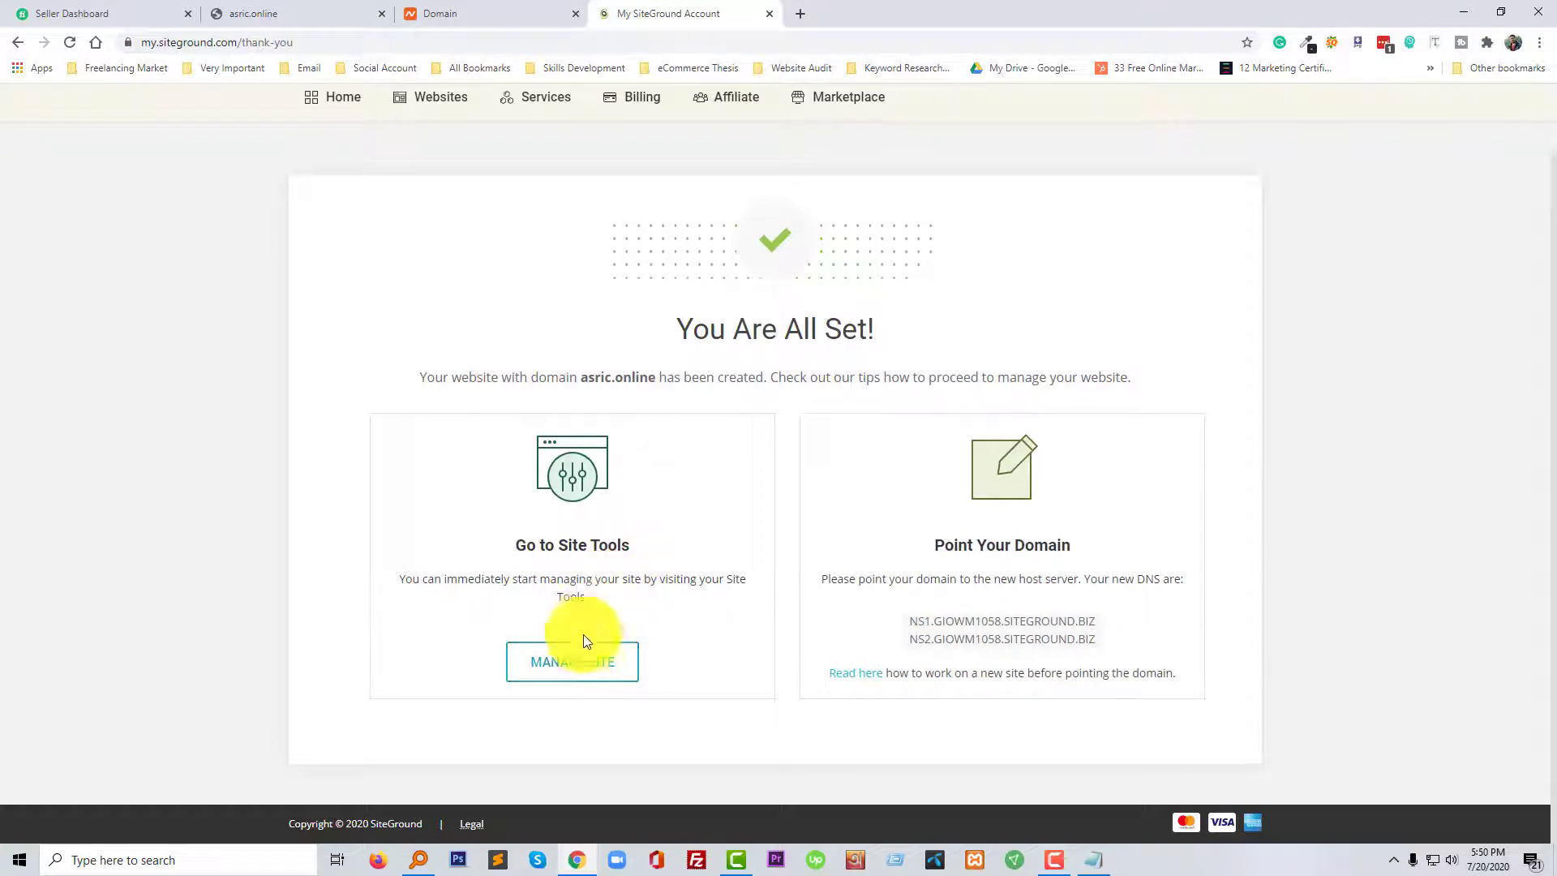
left_click(594, 670)
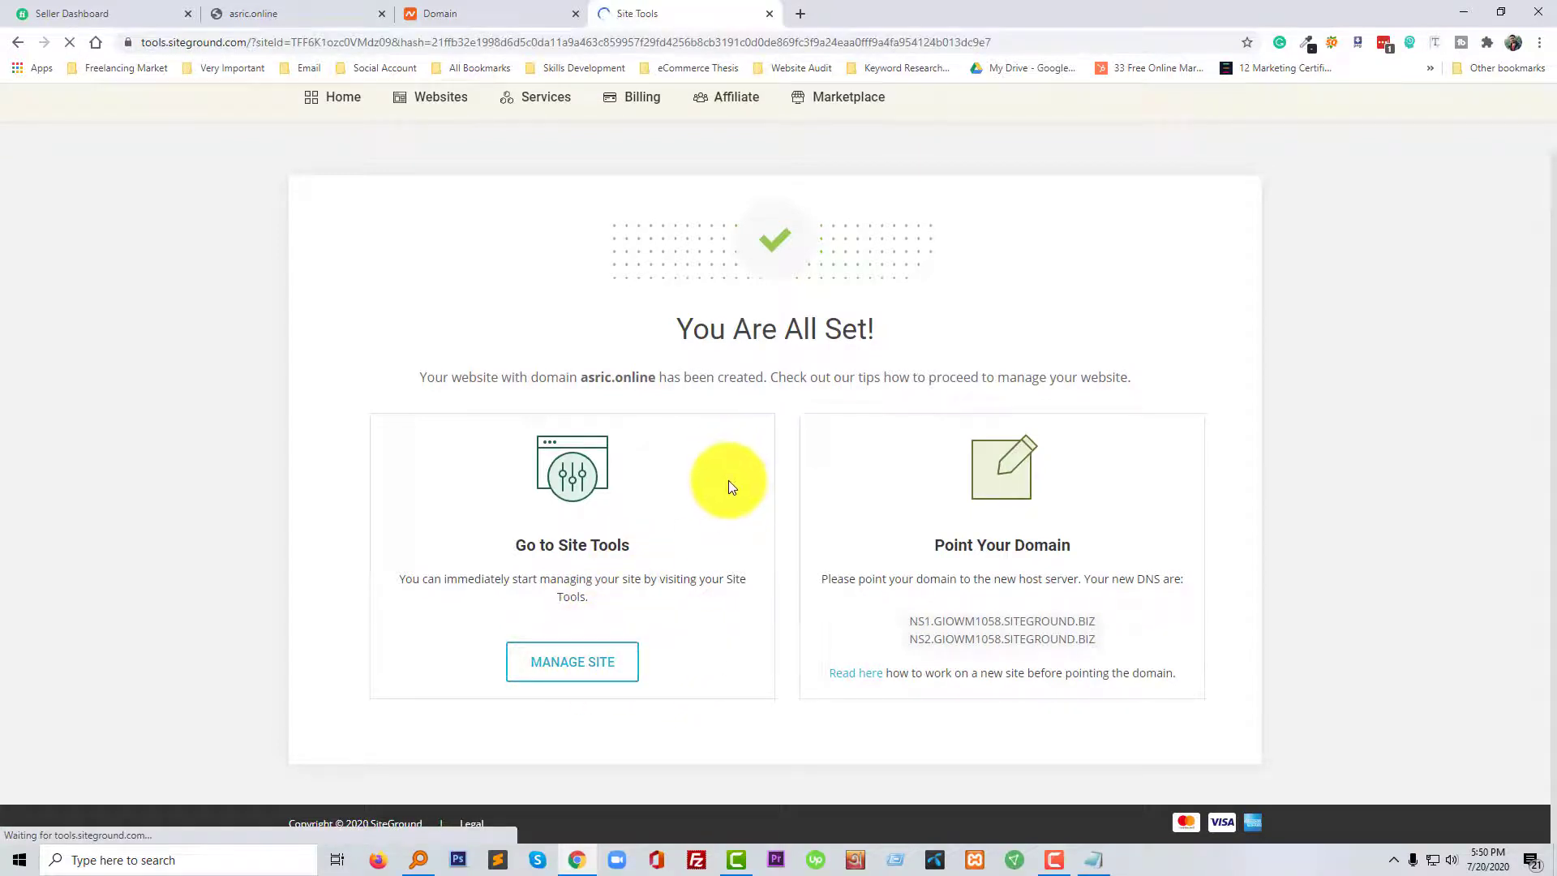